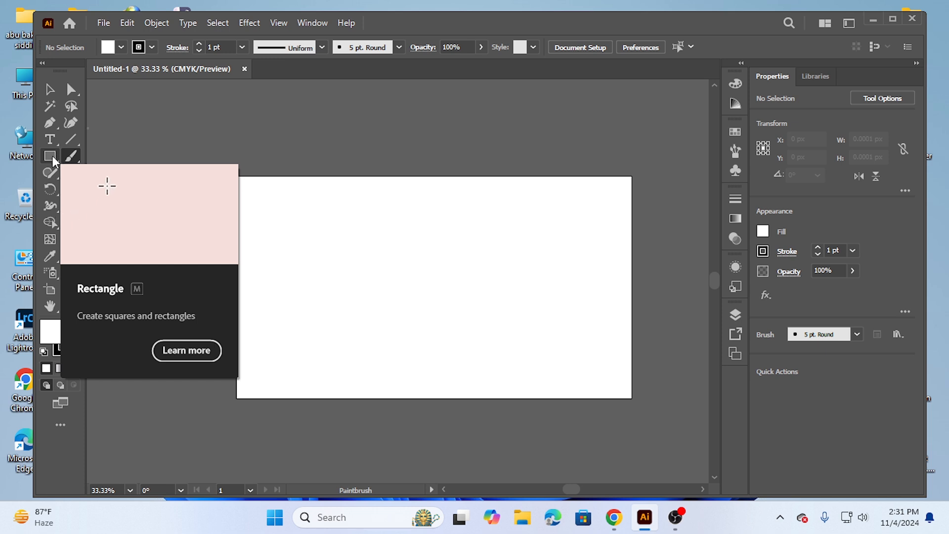
Draw a rectangle about 387 by 230 px in the artboard's upper-left area and fill it with red
click(50, 156)
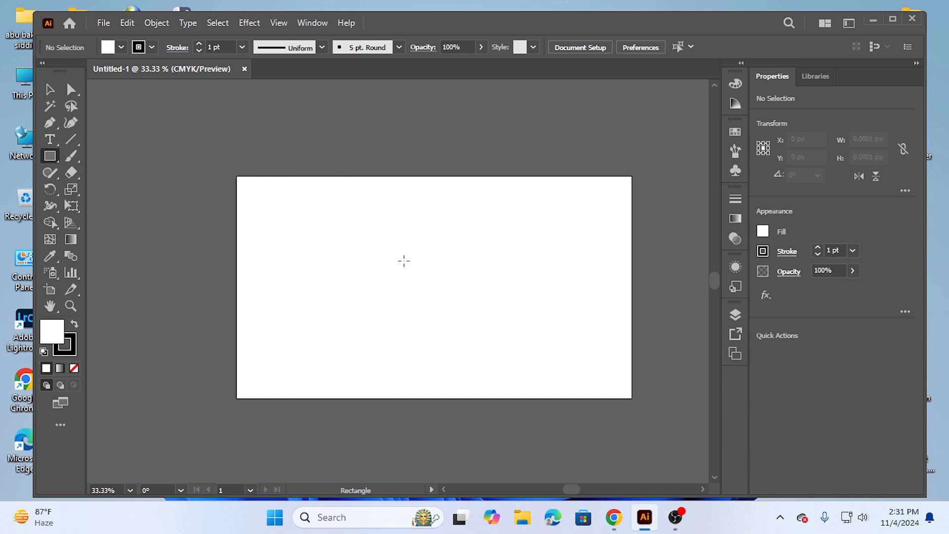
drag(279, 224, 395, 292)
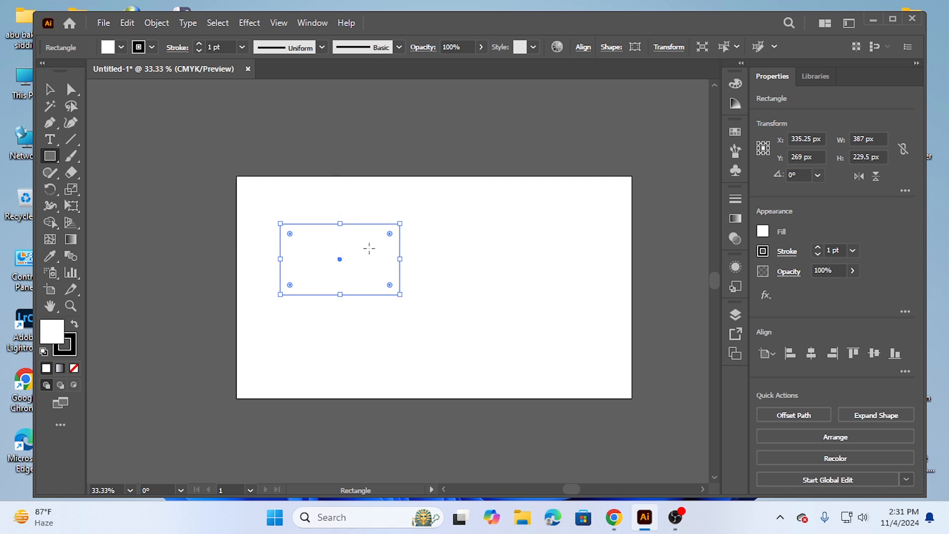
click(122, 48)
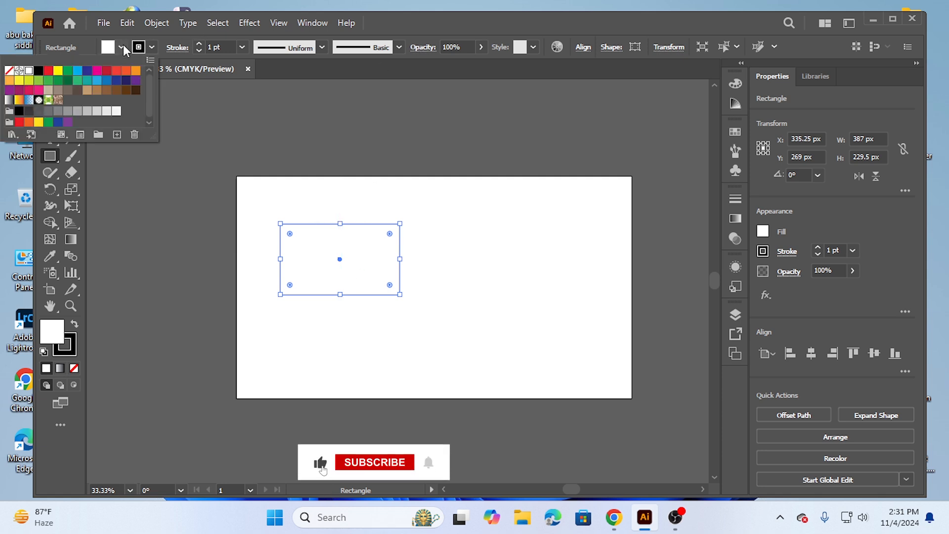
click(48, 70)
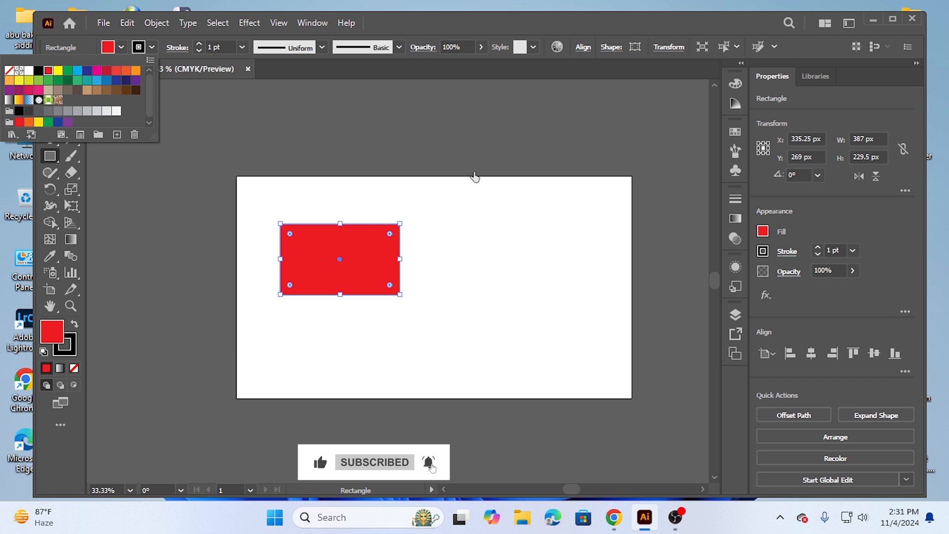
click(442, 25)
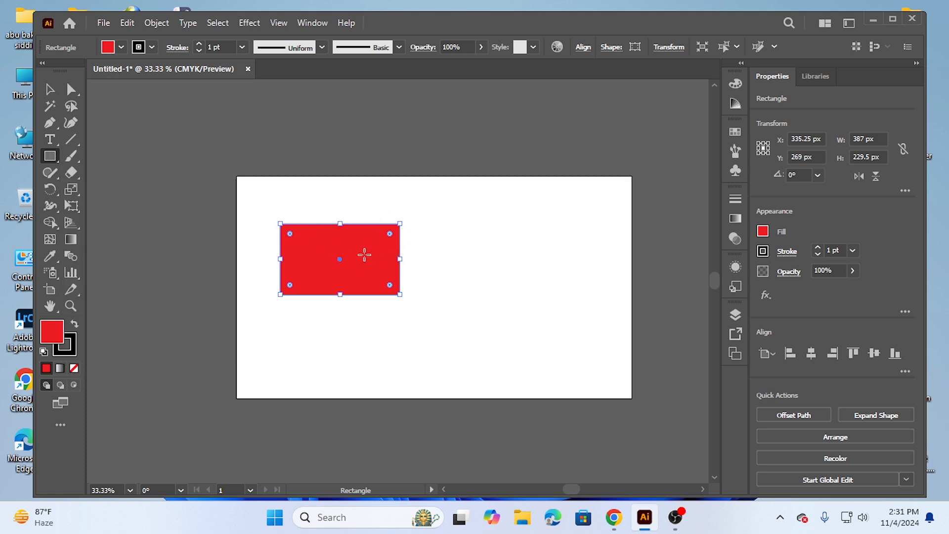
Move the red rectangle to the artboard's horizontal centre, slightly above the middle, and slightly round all four corners
click(49, 89)
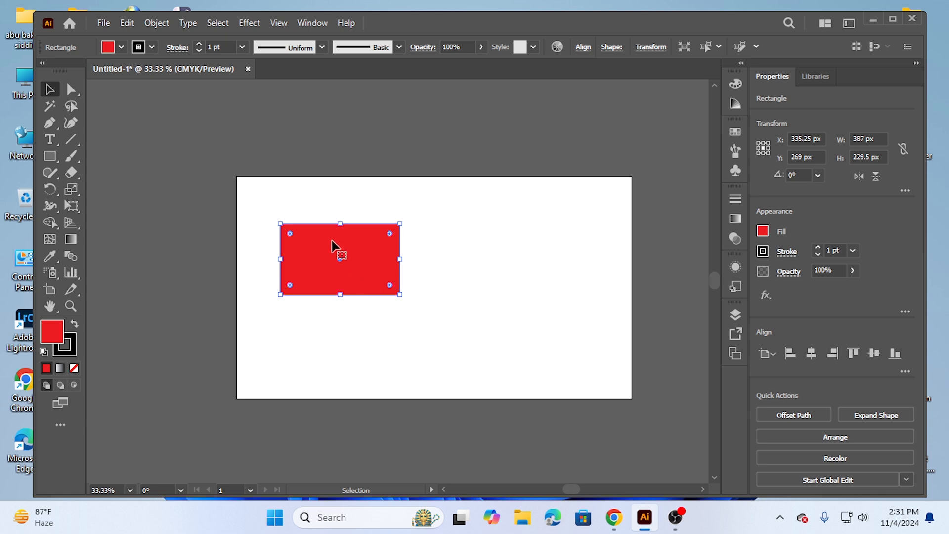
drag(336, 249, 430, 255)
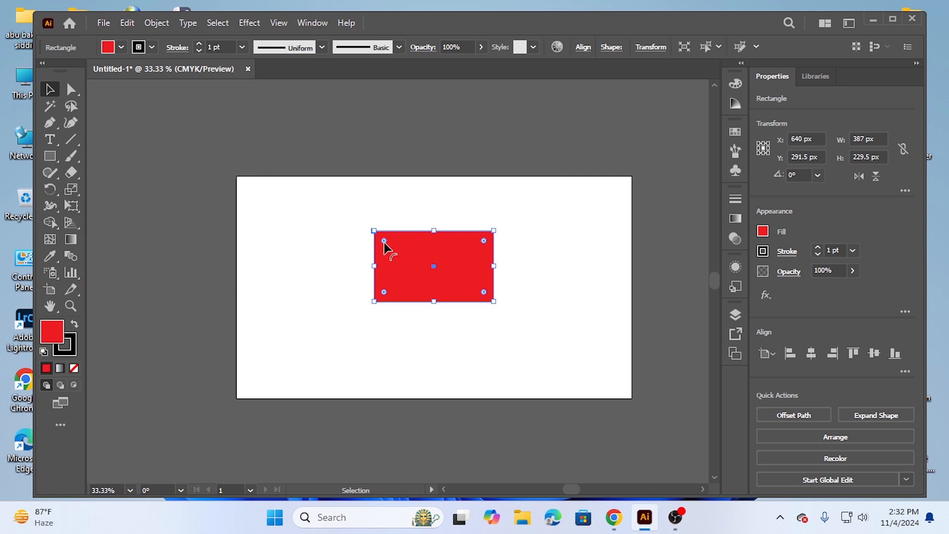
drag(385, 241, 386, 241)
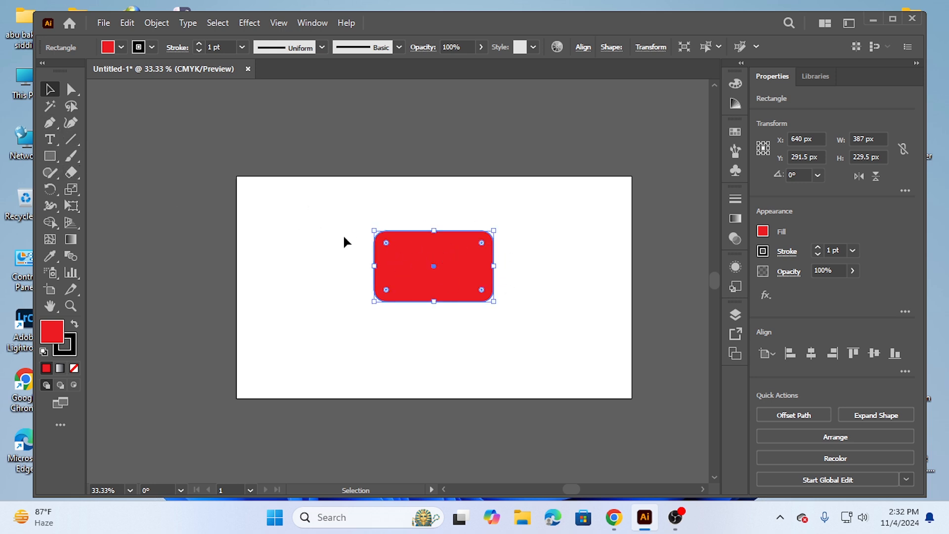
click(169, 231)
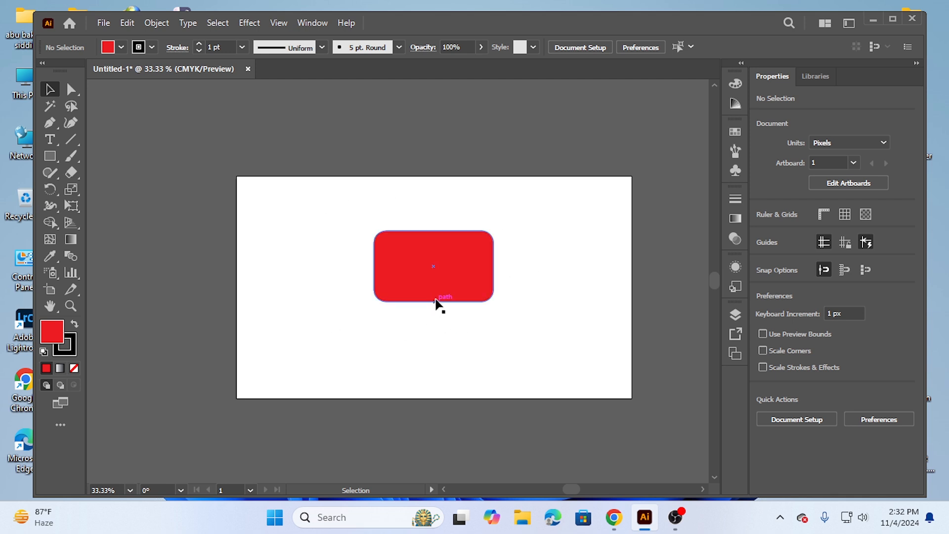
Remove the corner rounding from the red rectangle so it has square corners again
right_click(50, 157)
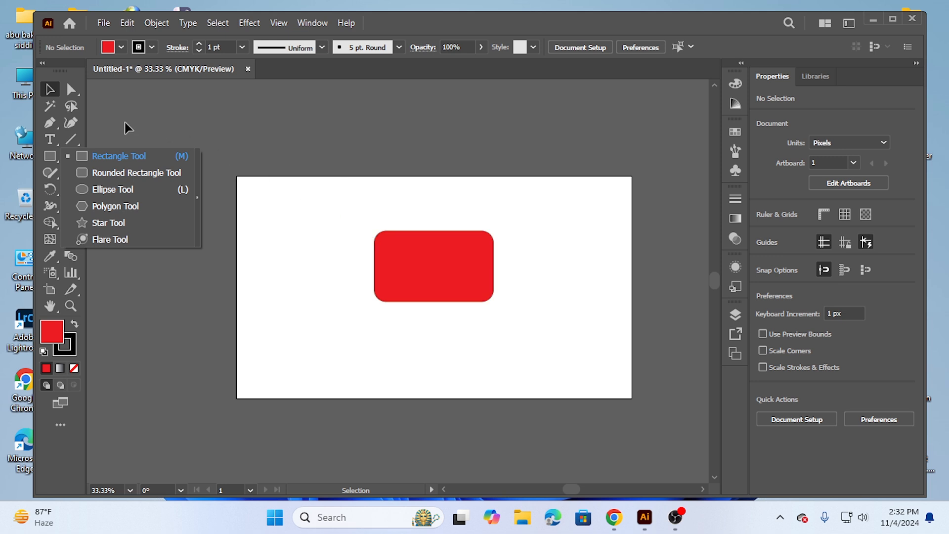
click(50, 91)
click(398, 258)
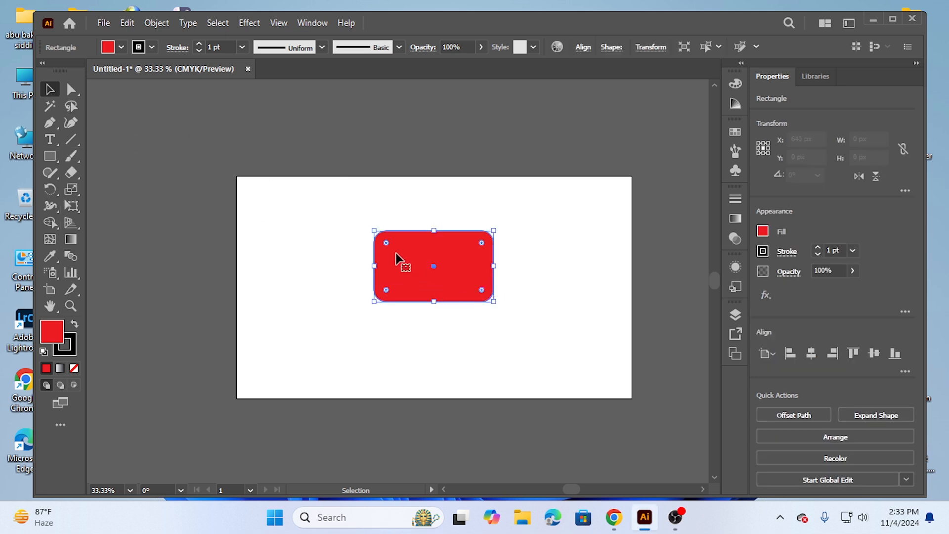
drag(376, 239, 291, 227)
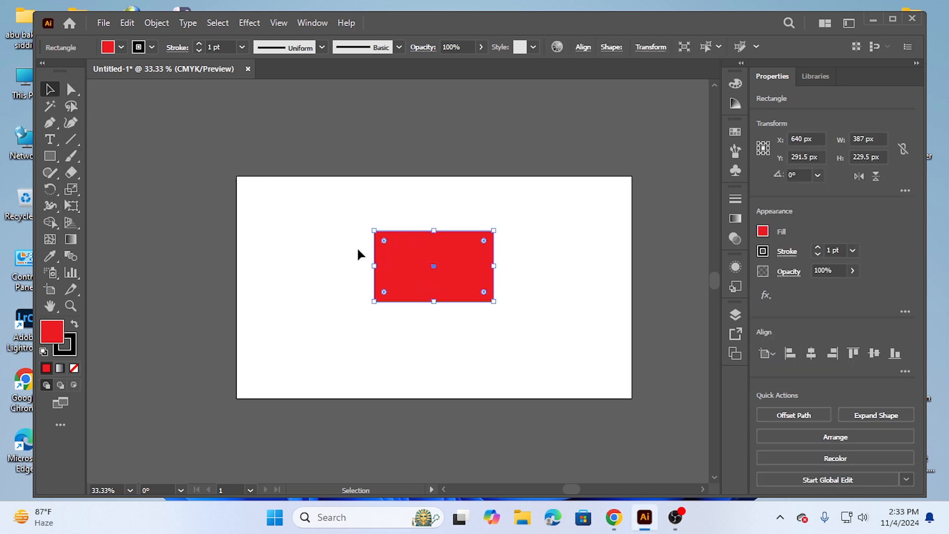
click(341, 242)
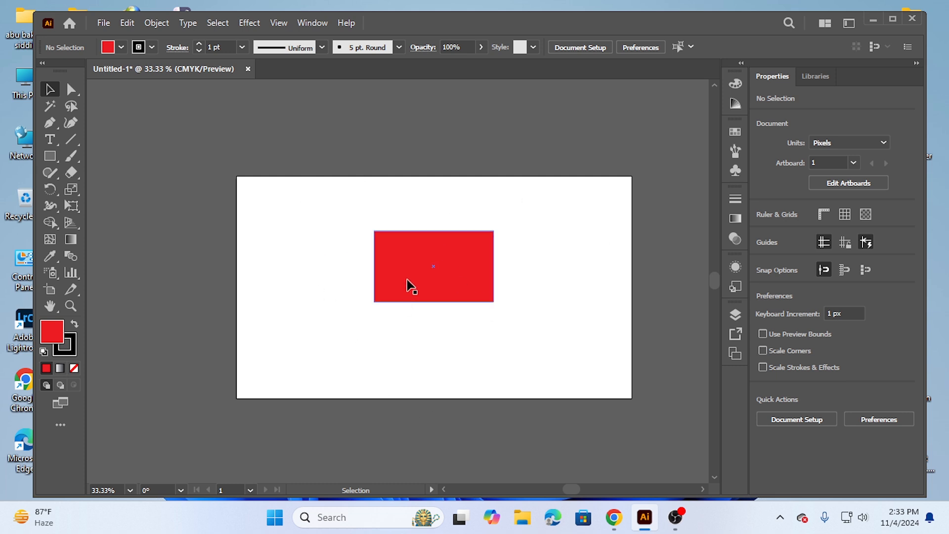
Reposition the red rectangle left of the artboard's centre and resize it to about 278 by 230 px
drag(415, 267, 465, 246)
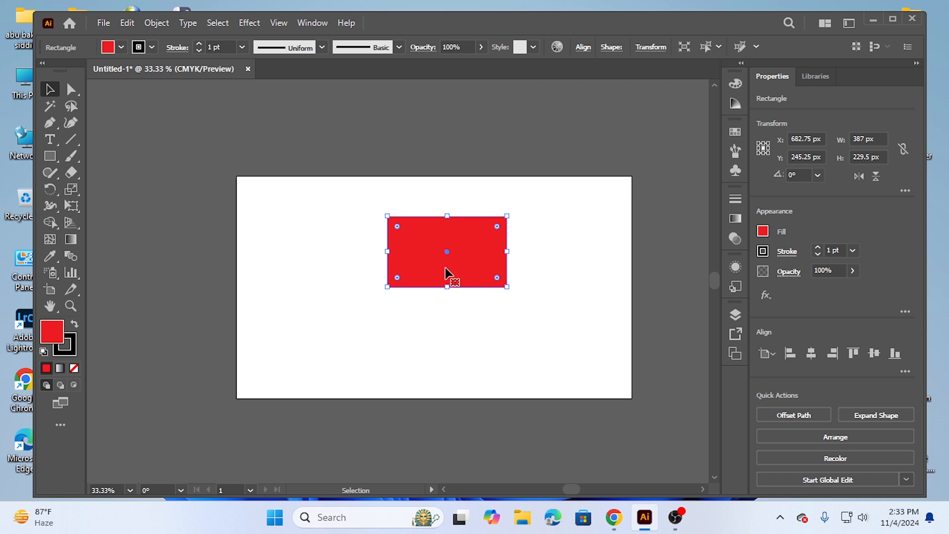
drag(387, 216, 369, 255)
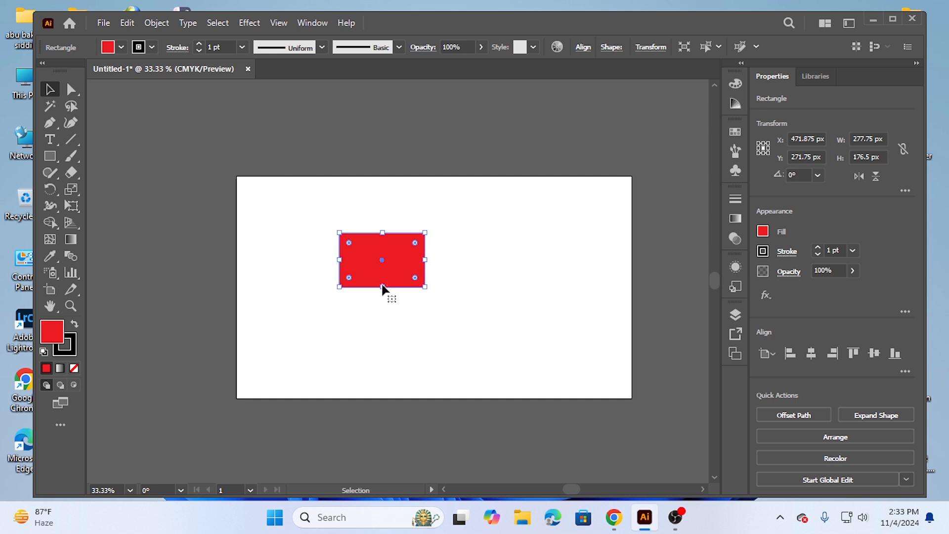
drag(385, 288, 386, 305)
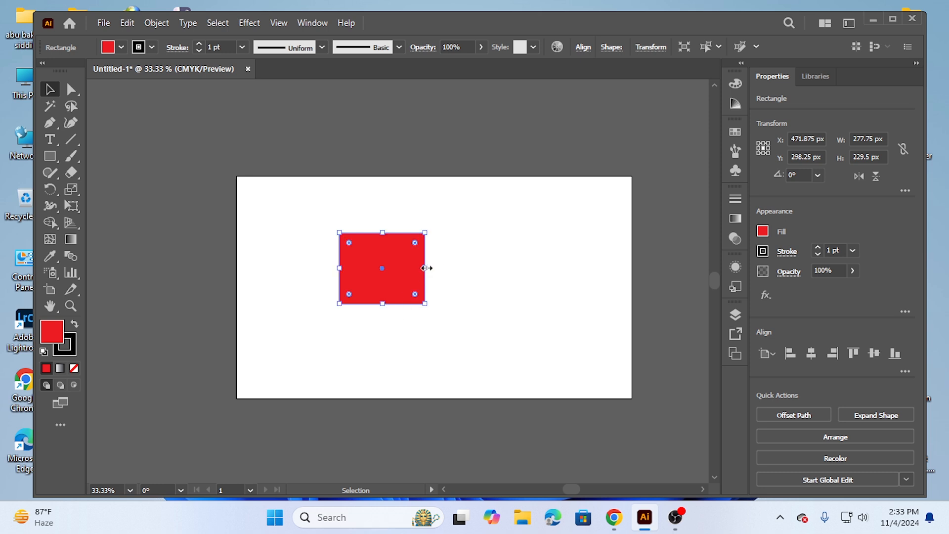
Draw five more red rectangles around the artboard, including one square about 230 px wide and one about 211 px wide
click(51, 157)
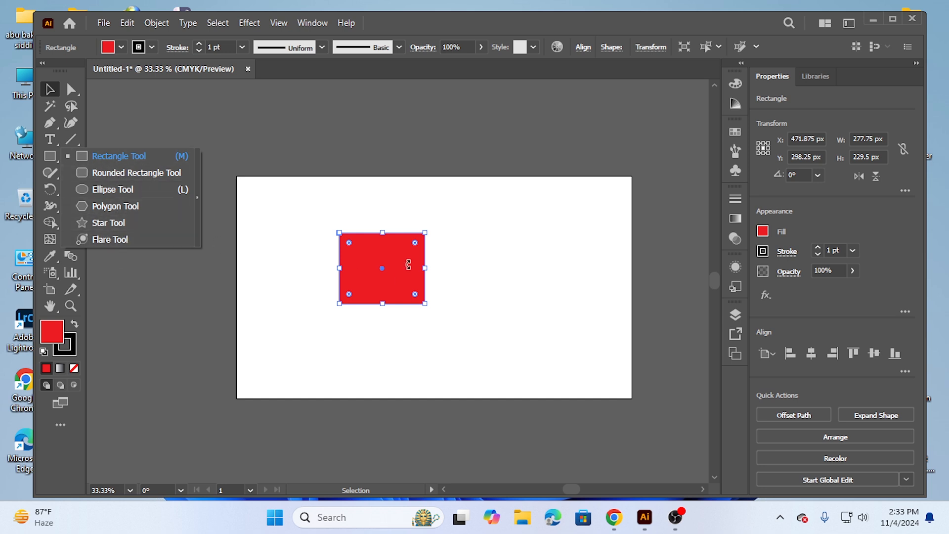
click(109, 156)
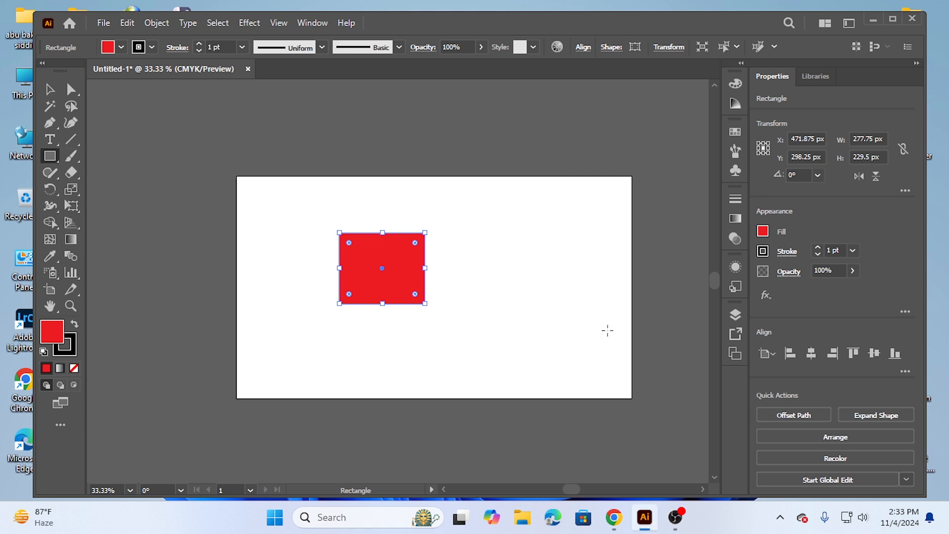
drag(484, 232, 555, 303)
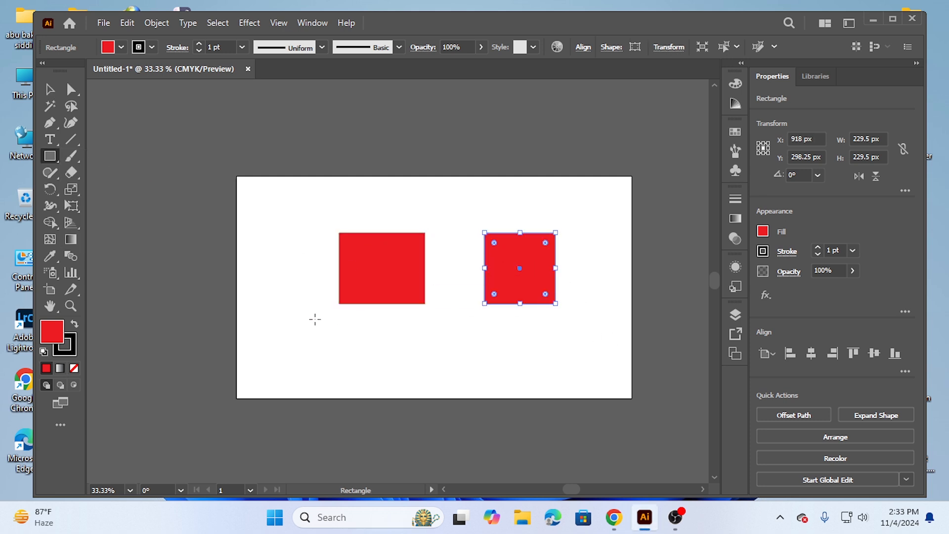
drag(286, 299, 375, 357)
drag(484, 339, 591, 389)
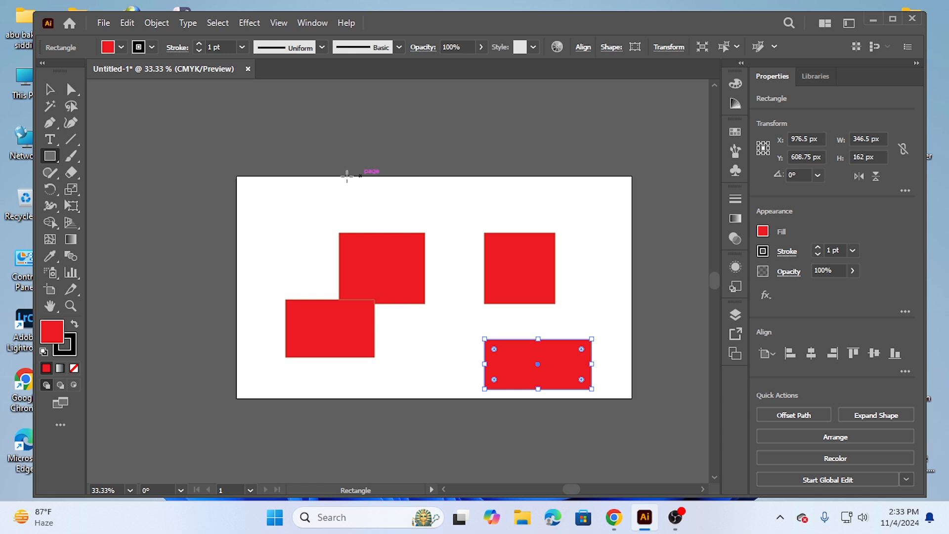
drag(297, 196, 374, 232)
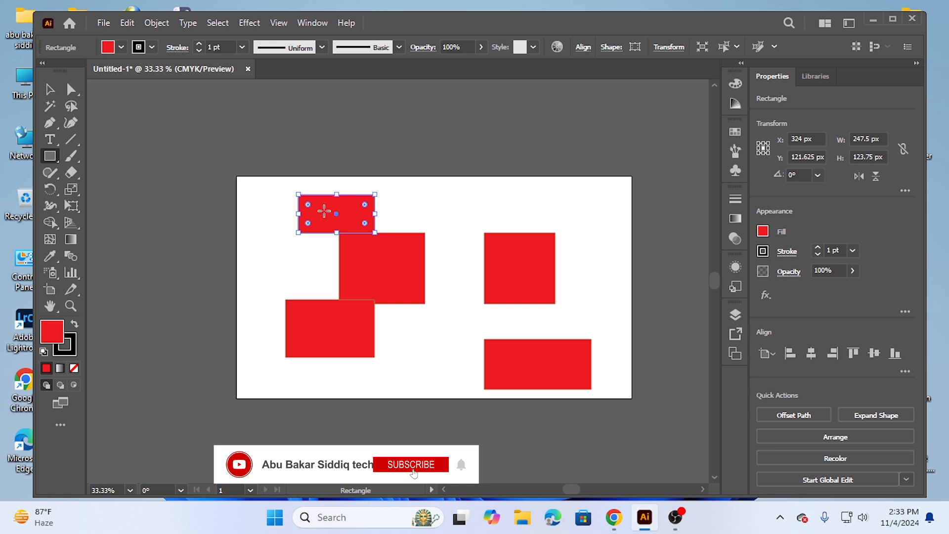
drag(424, 199, 489, 265)
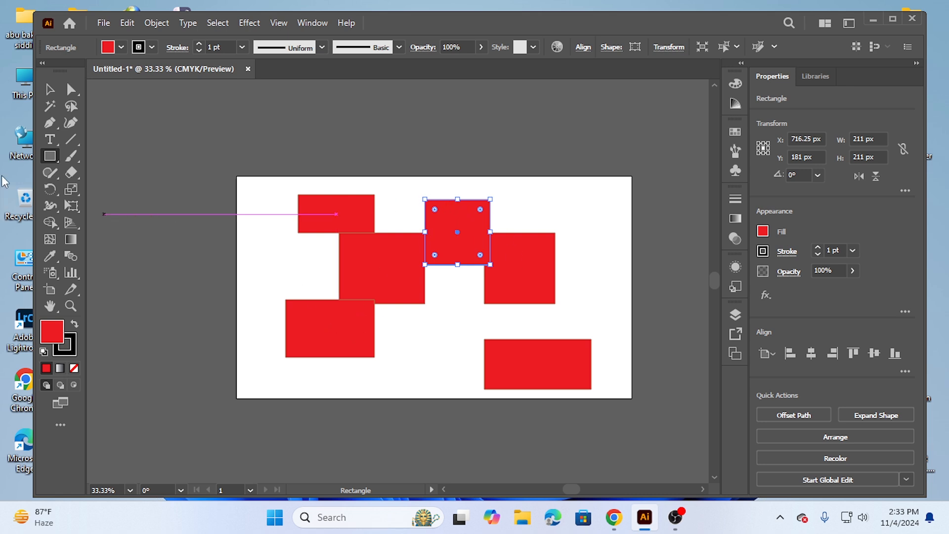
Round the 211 px square's corners fully into a circle and move it up near the artboard's upper edge
click(50, 89)
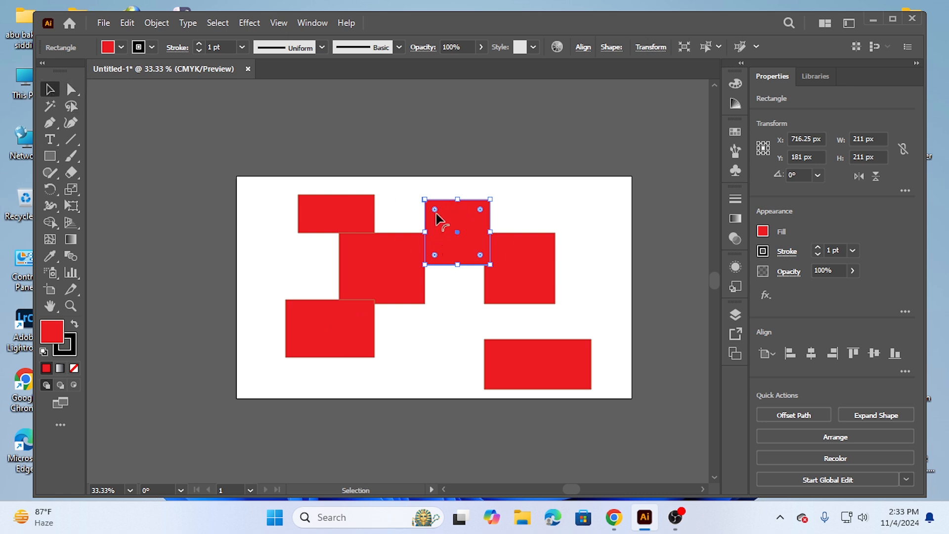
drag(435, 209, 474, 243)
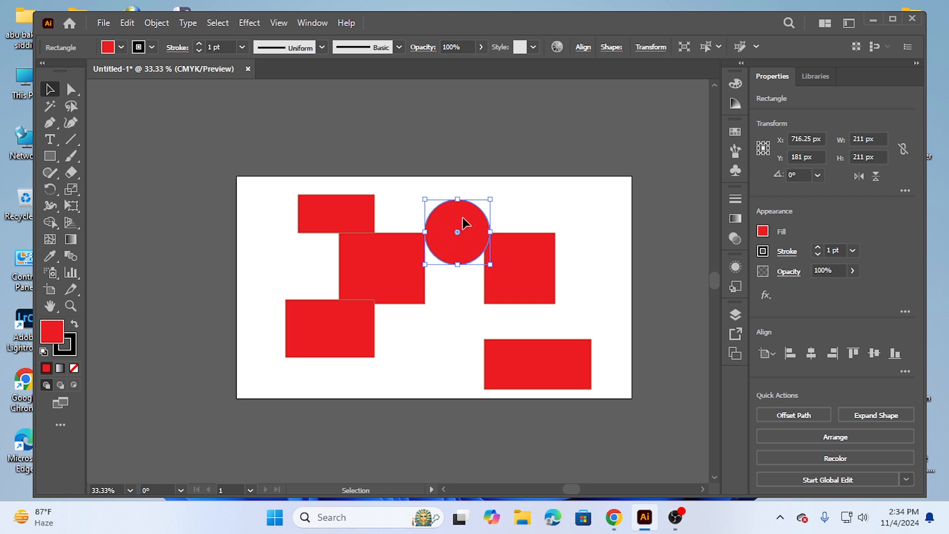
drag(461, 217, 460, 198)
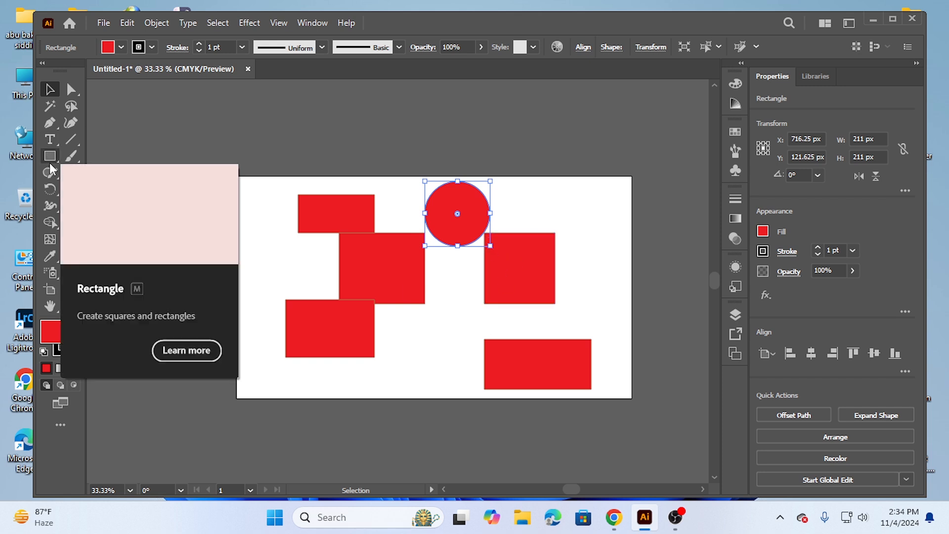
Select all the red shapes on the artboard and delete them
drag(266, 206, 580, 356)
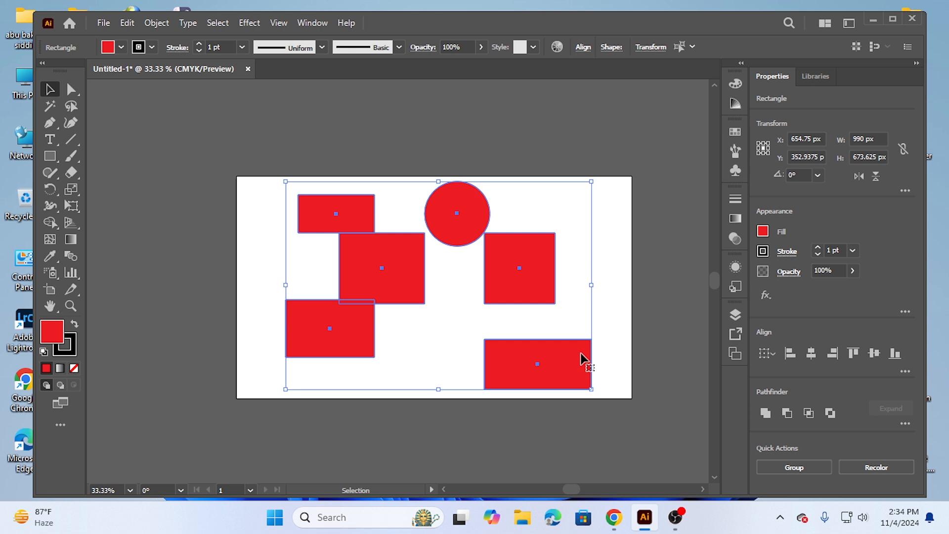
key(Delete)
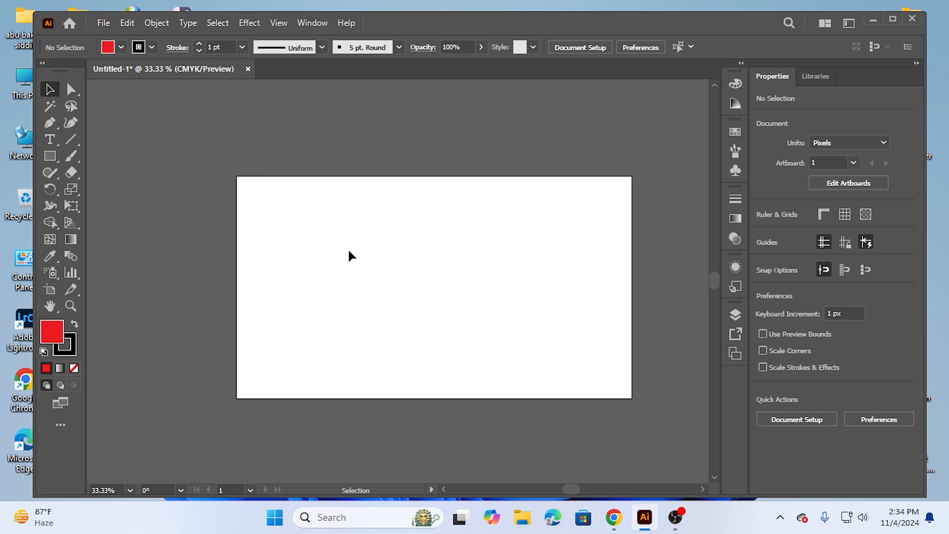
Draw a red rectangle about 353 by 230 px near the artboard's centre and strongly round its corners
right_click(52, 156)
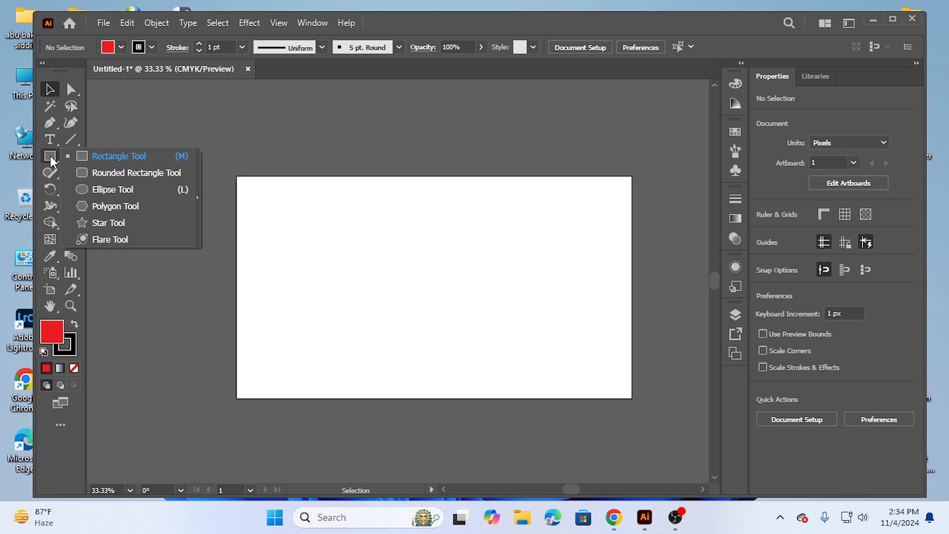
click(128, 156)
drag(343, 231, 452, 301)
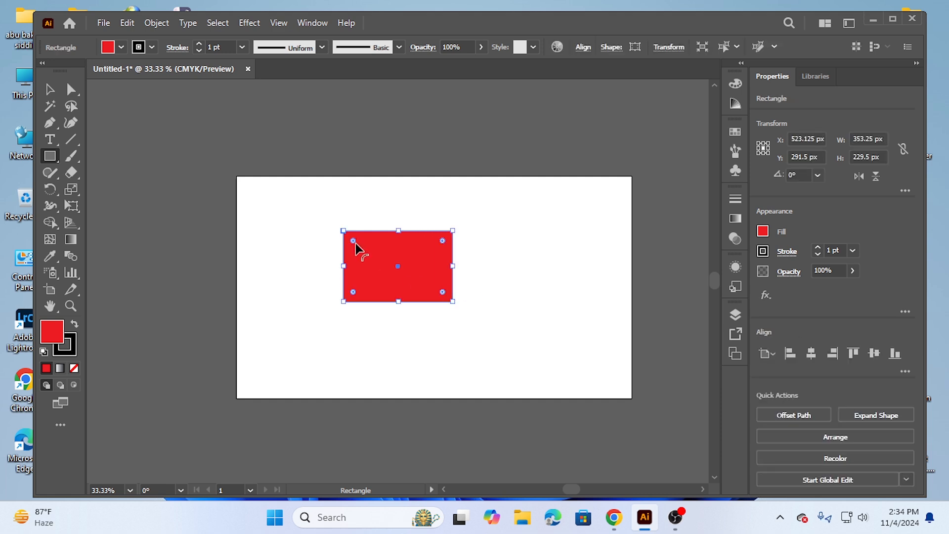
drag(354, 242, 364, 249)
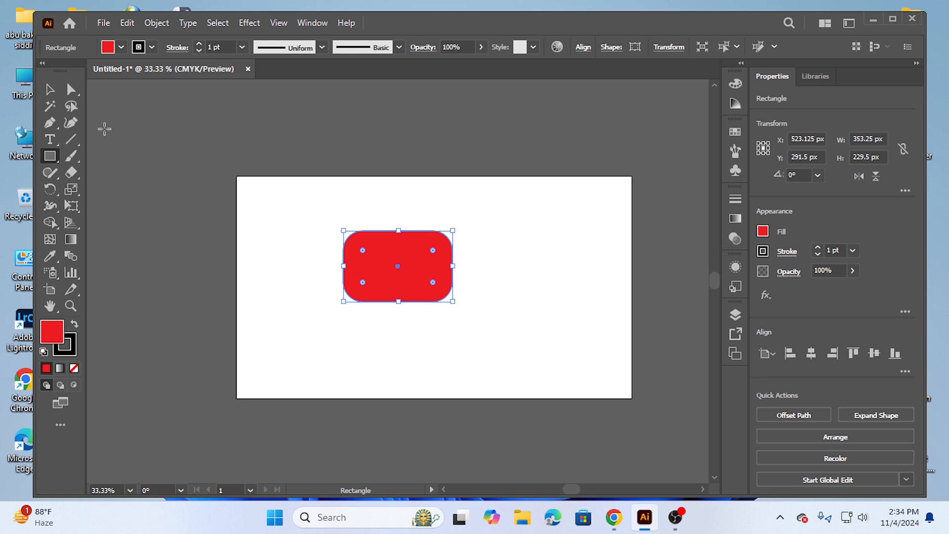
click(49, 89)
click(289, 239)
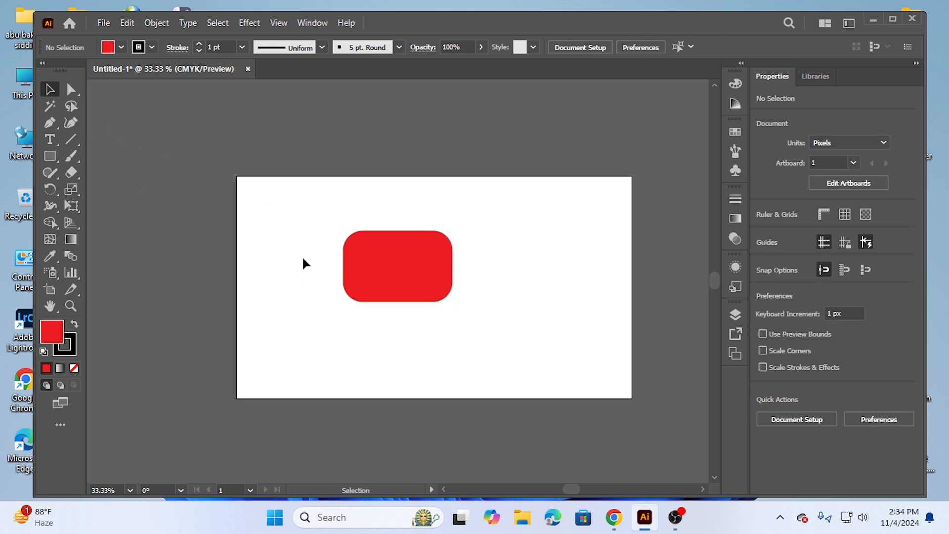
Delete the rounded red rectangle from the artboard
drag(299, 217, 474, 329)
key(Delete)
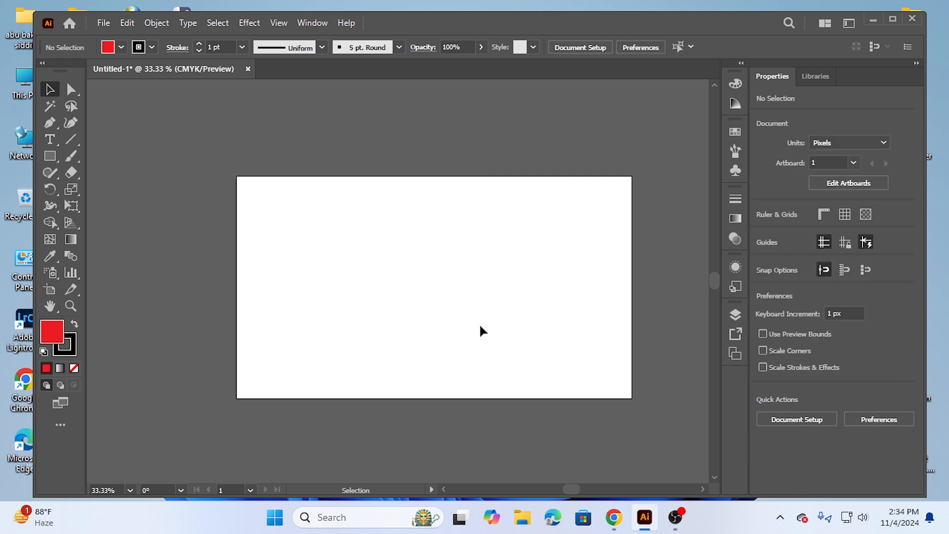
Draw a red shape about 356 by 200 px left of the artboard's centre with the Rounded Rectangle tool
click(50, 155)
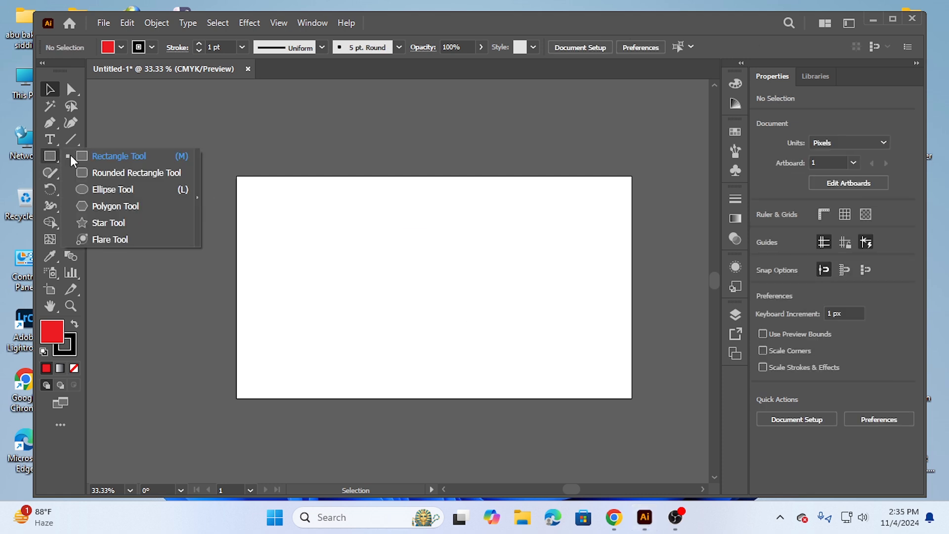
click(131, 171)
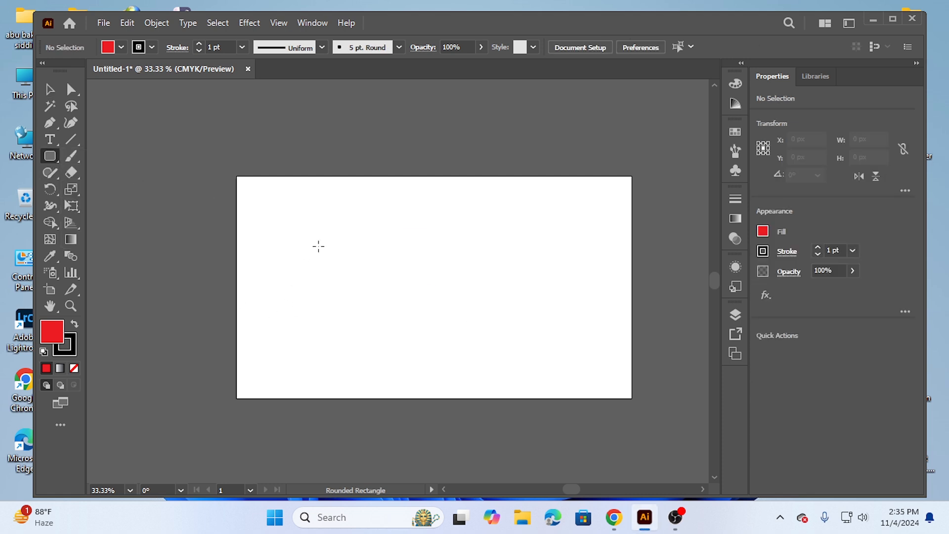
drag(313, 234, 424, 296)
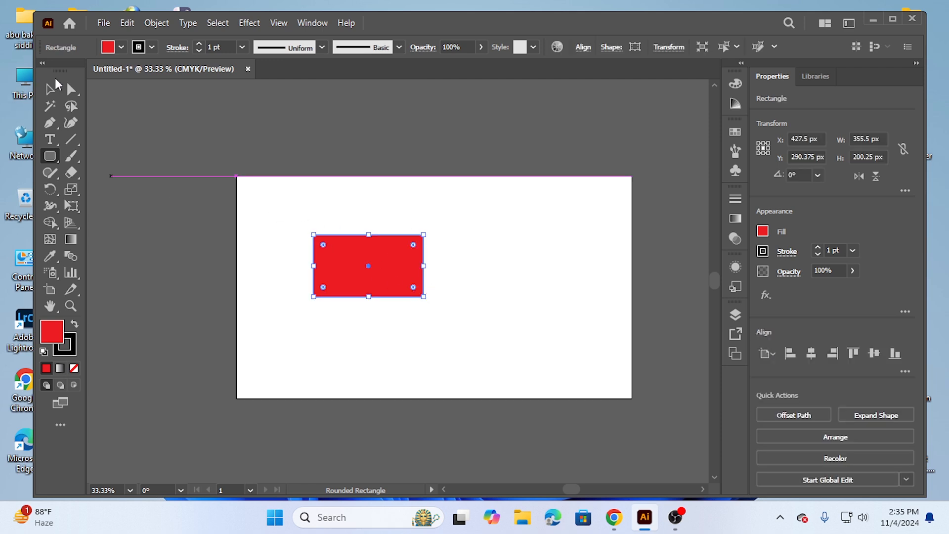
Draw a second red rounded rectangle about 398 by 329 px, to the right of the existing one
click(54, 93)
click(257, 215)
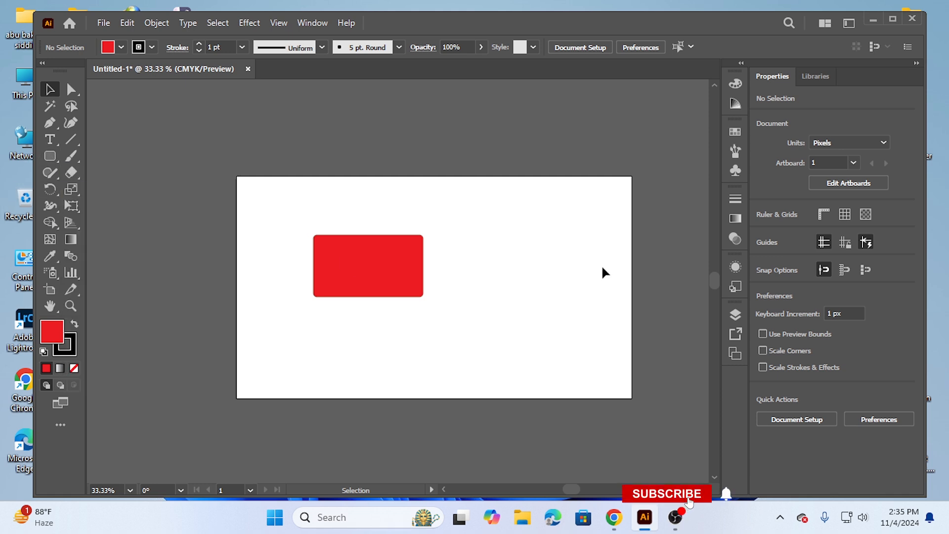
click(50, 155)
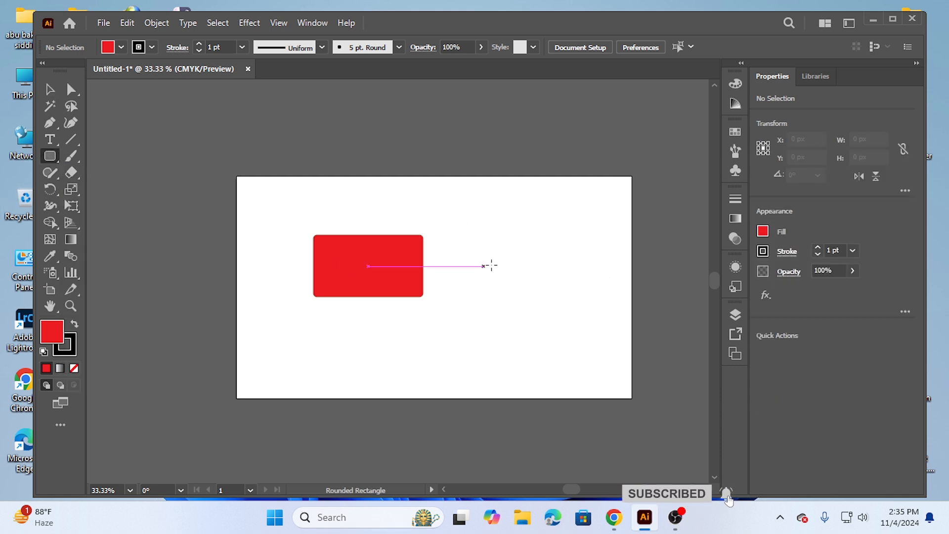
drag(488, 219, 609, 320)
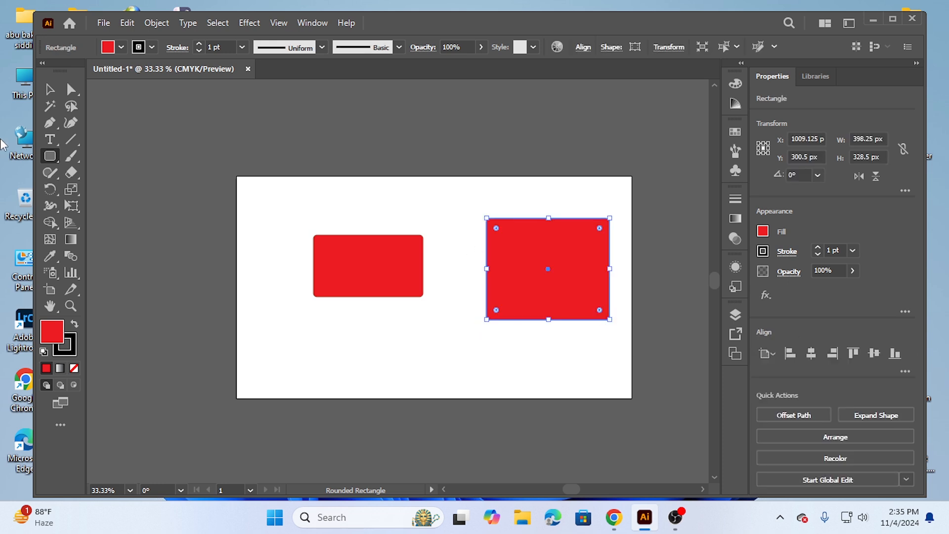
Round all four corners of the larger red rectangle more strongly and deselect it
click(50, 89)
click(482, 260)
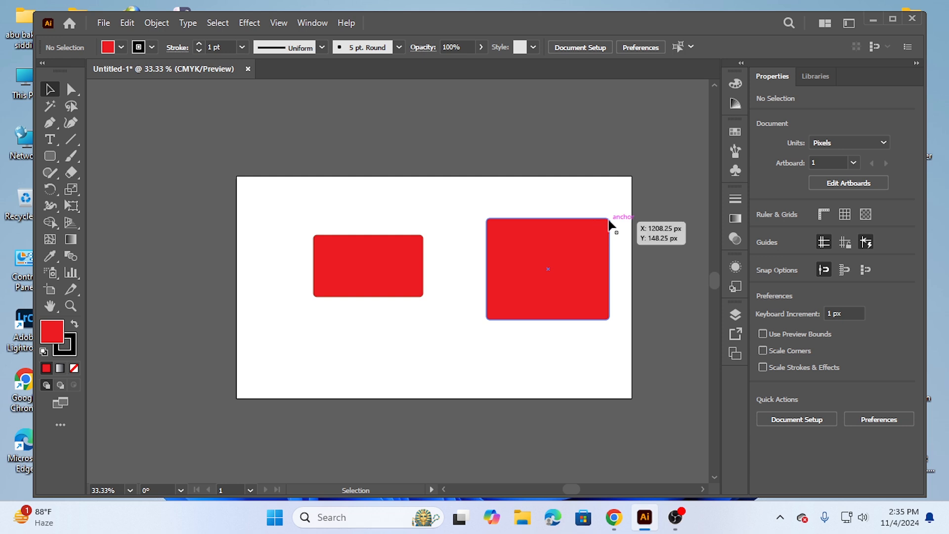
click(568, 302)
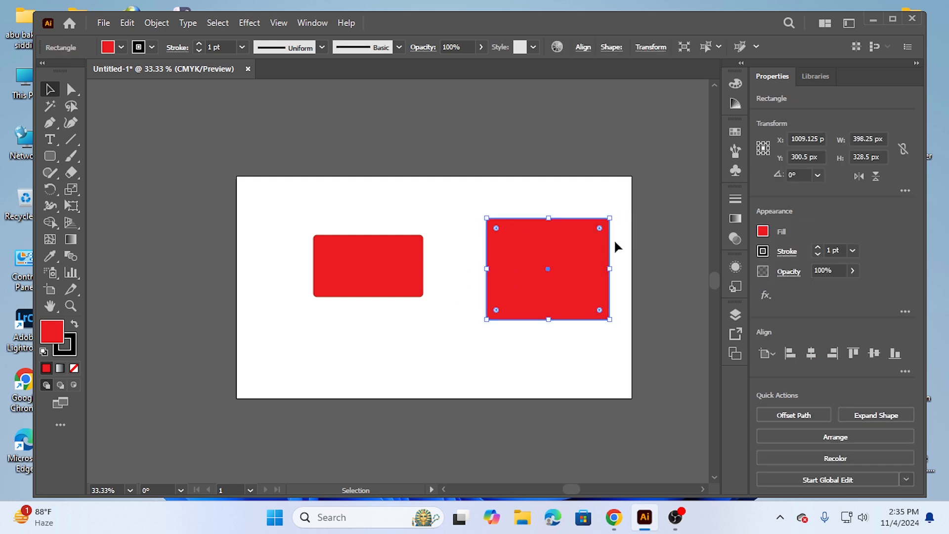
drag(601, 231, 595, 237)
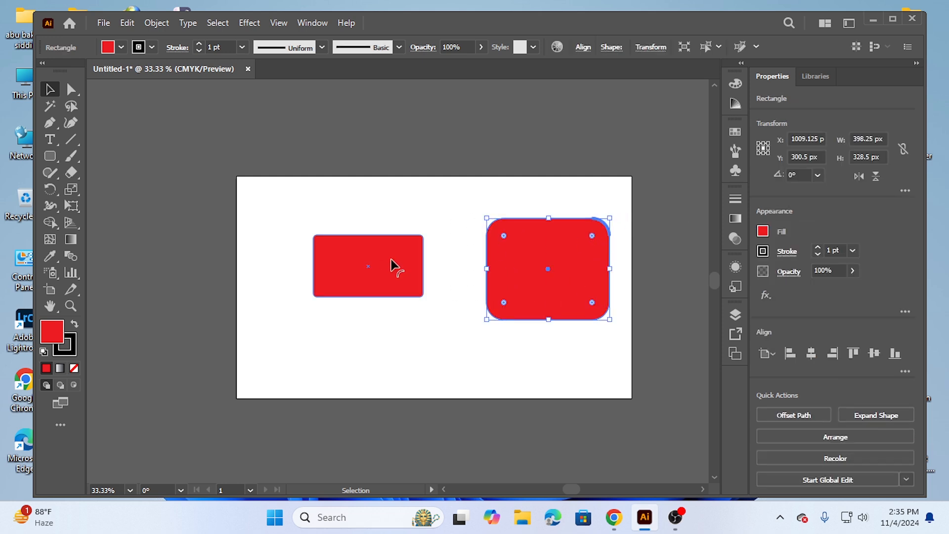
click(460, 220)
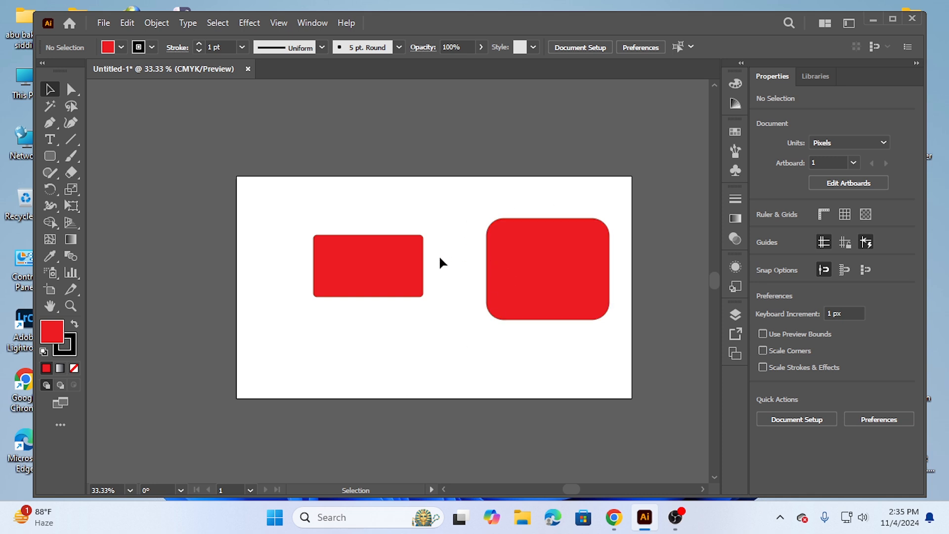
Delete both red rounded rectangles from the artboard
drag(262, 230, 580, 325)
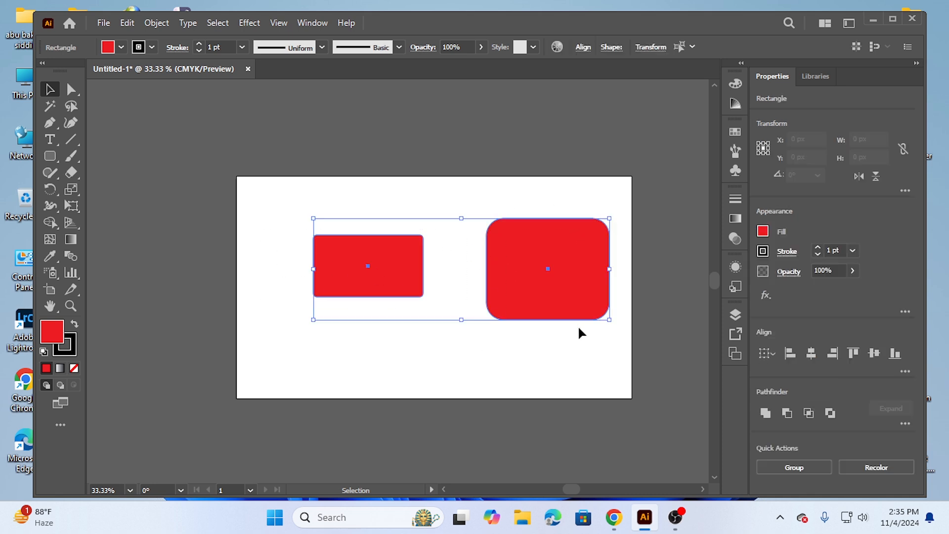
key(Delete)
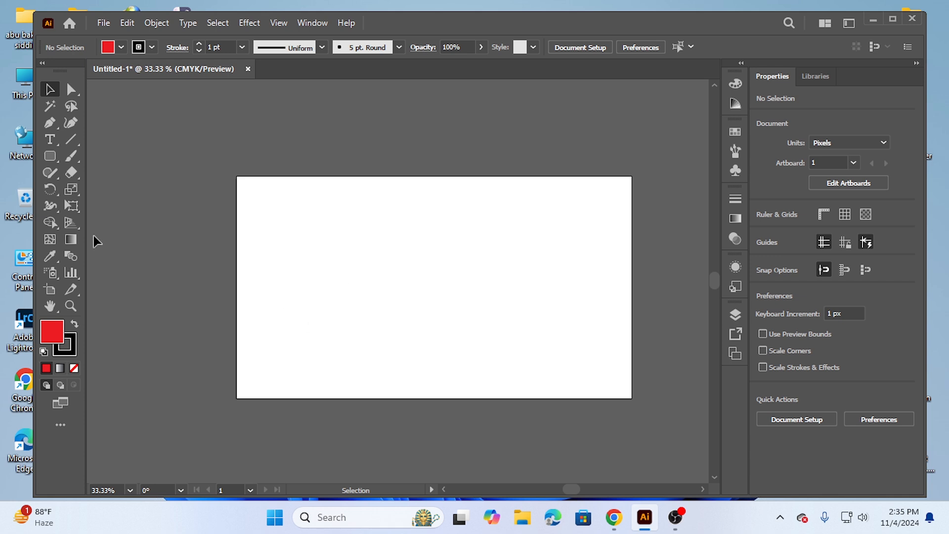
Draw a red ellipse about 169 by 152 px in the artboard's left half with the Ellipse tool
click(52, 153)
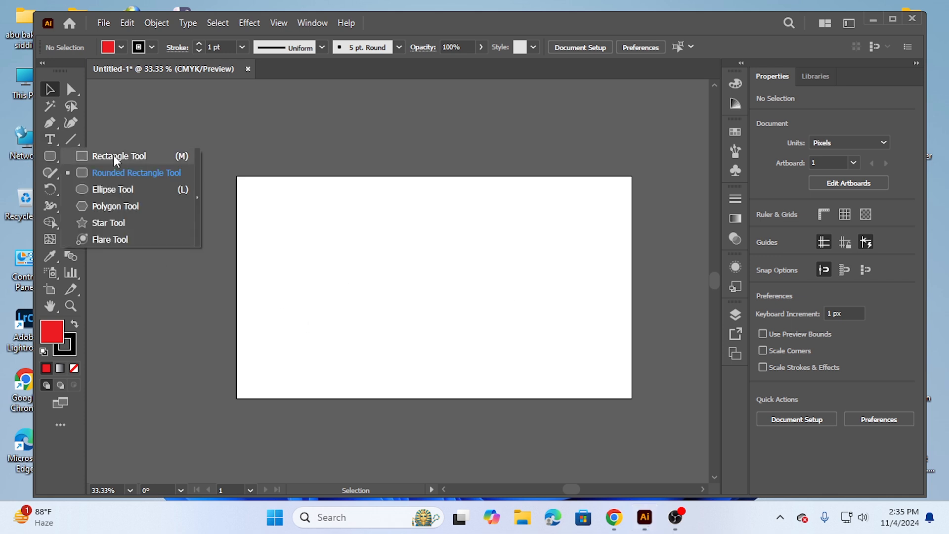
click(113, 189)
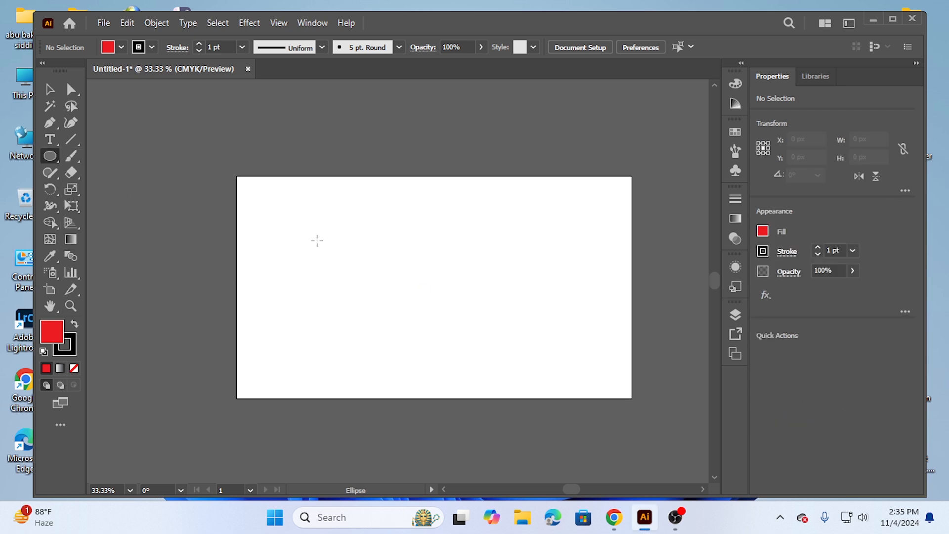
drag(317, 241, 369, 284)
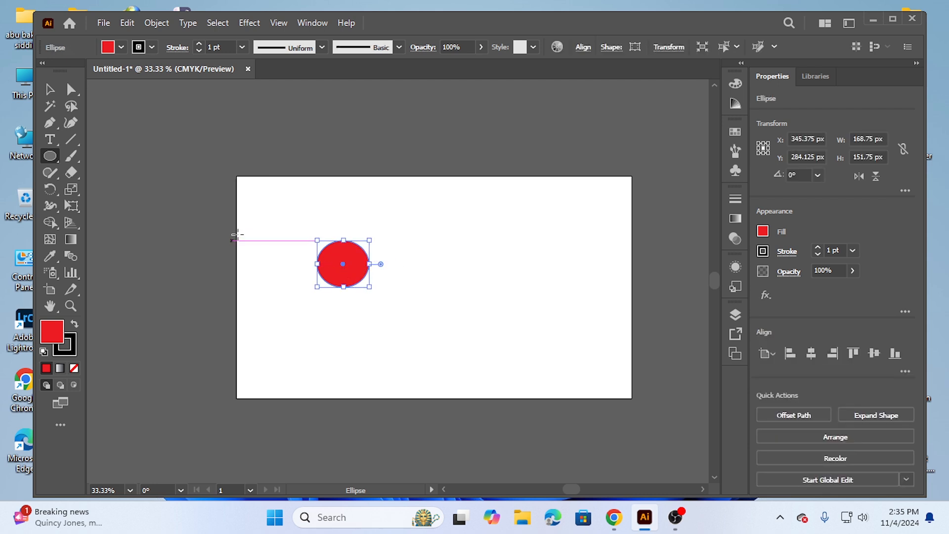
Turn the small red ellipse into a large circle about 576 px in diameter, nearly filling the artboard's height
click(43, 91)
drag(265, 215, 398, 293)
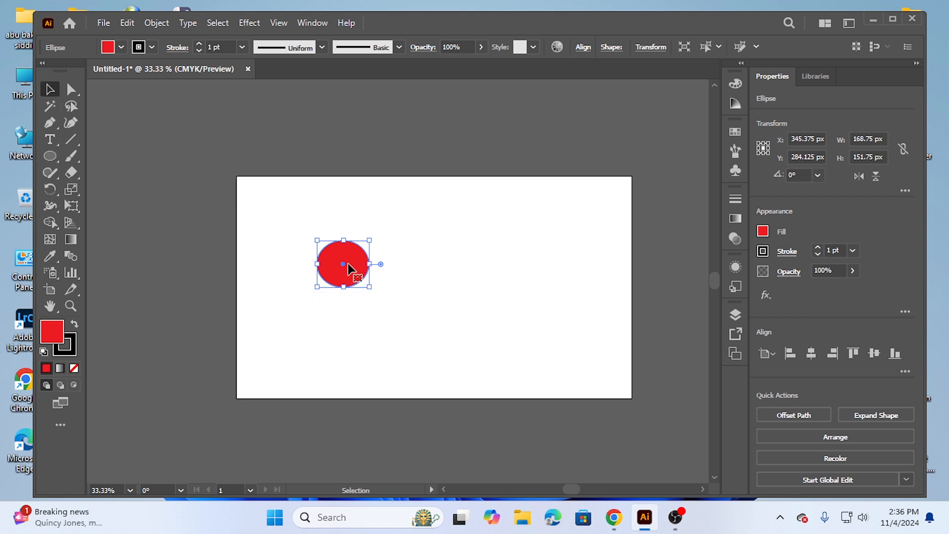
drag(348, 269, 476, 365)
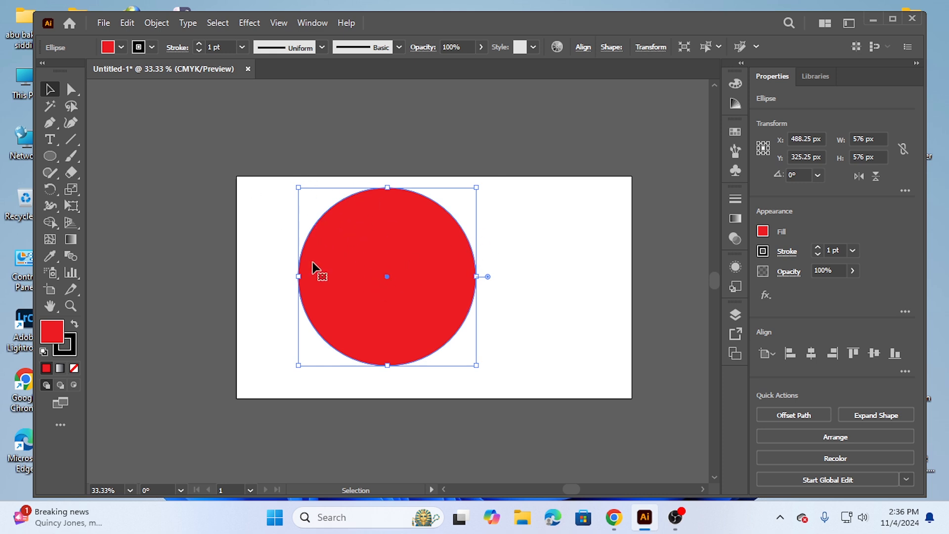
Draw a red 171 px square to the right of the large circle and round its corners fully into a circle
right_click(52, 158)
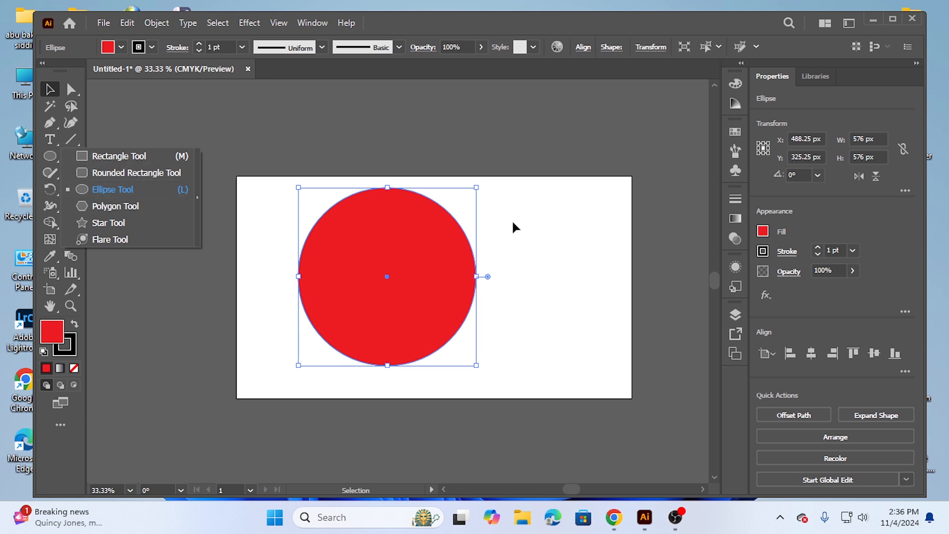
click(110, 157)
mouse_move(524, 210)
mouse_down()
mouse_move(578, 239)
mouse_move(576, 262)
mouse_up()
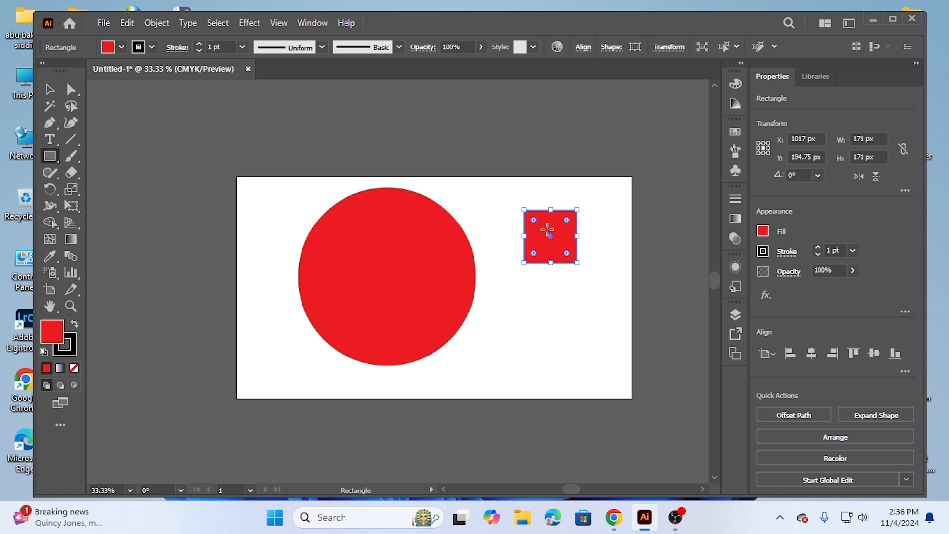
drag(534, 220, 557, 250)
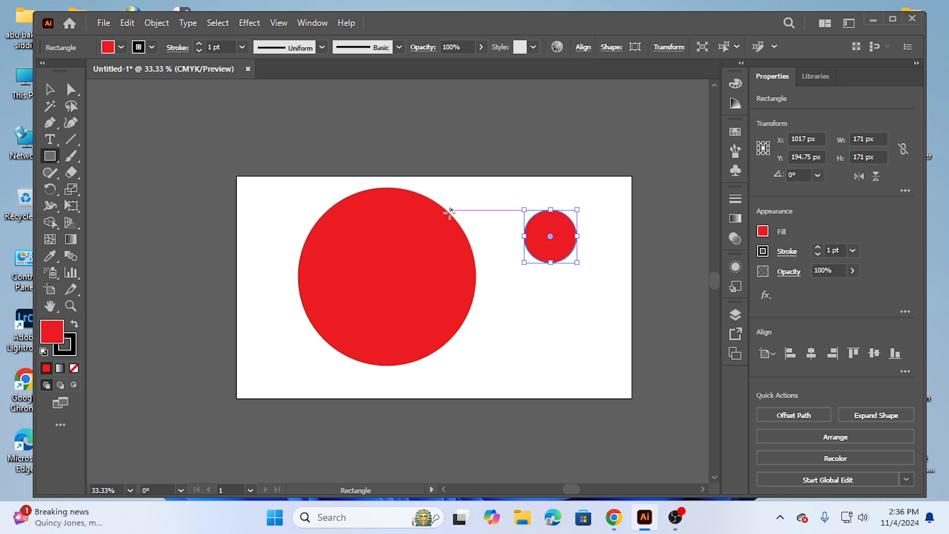
Draw a red hexagon about 163 by 188 px at the large circle's right edge with the Polygon tool
click(49, 157)
click(49, 156)
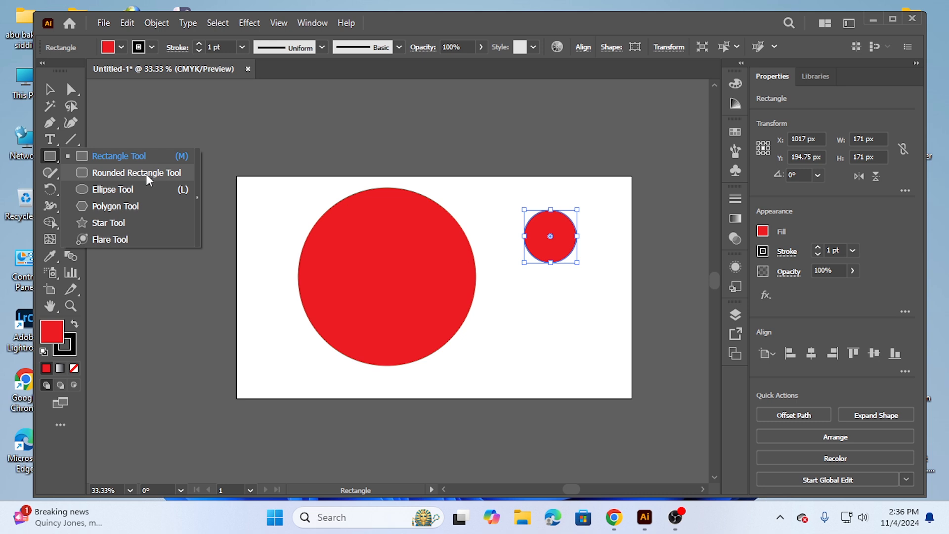
click(129, 206)
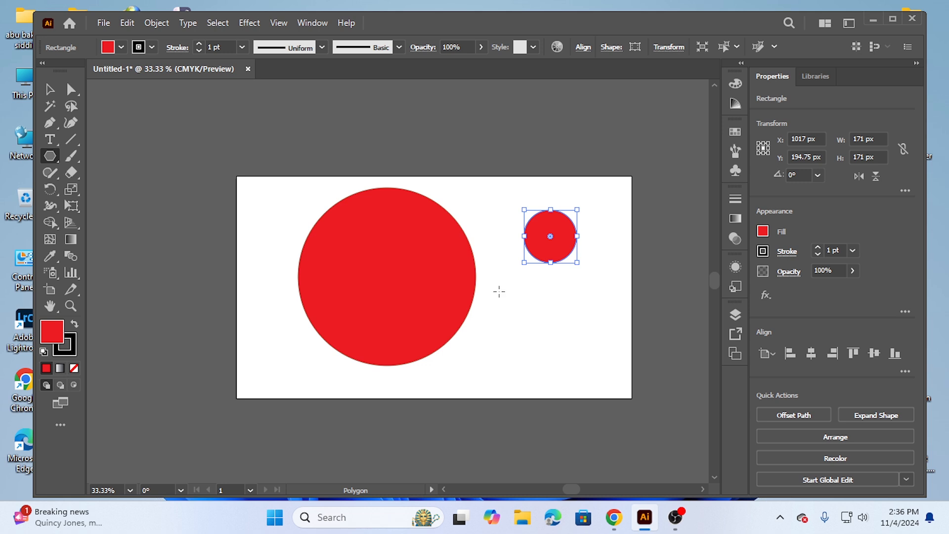
drag(498, 292, 525, 306)
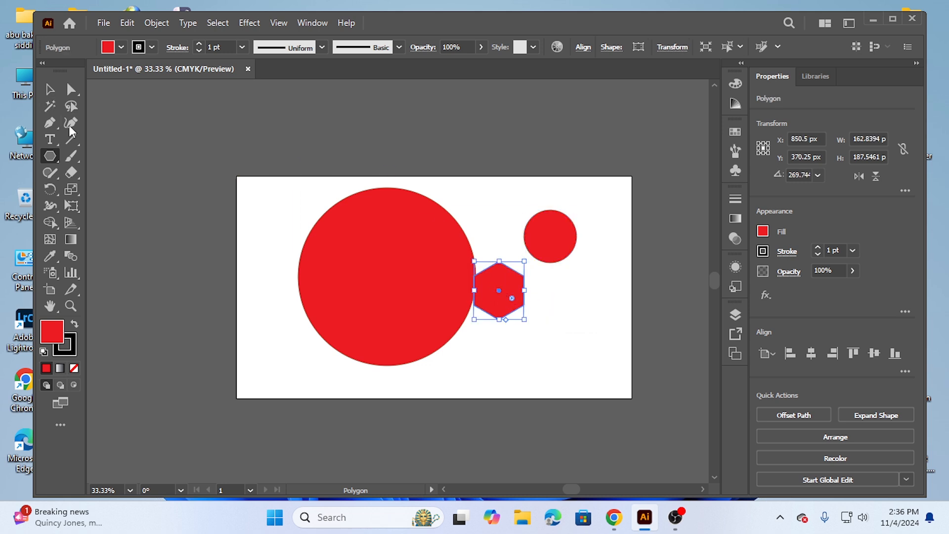
Move the hexagon below the small circle and enlarge it until it overlaps both circles
click(49, 89)
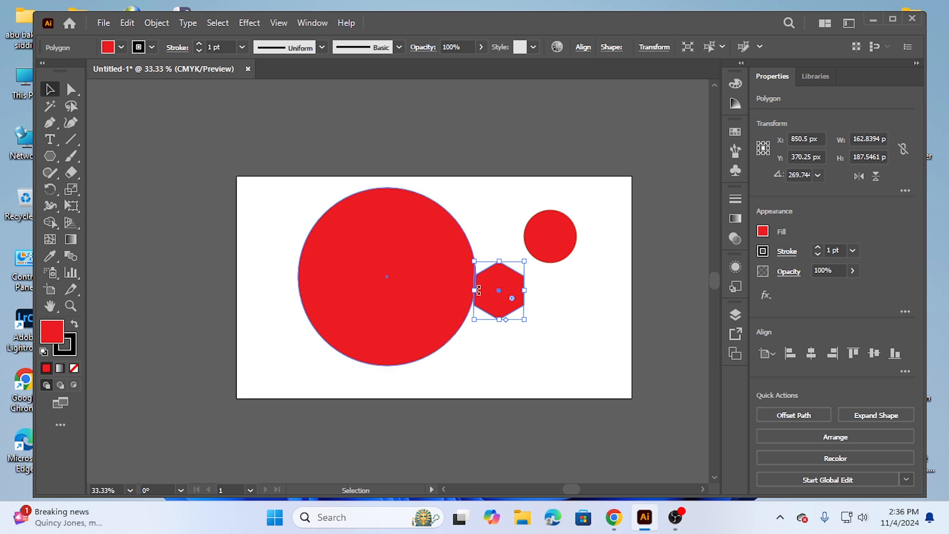
drag(502, 278, 567, 311)
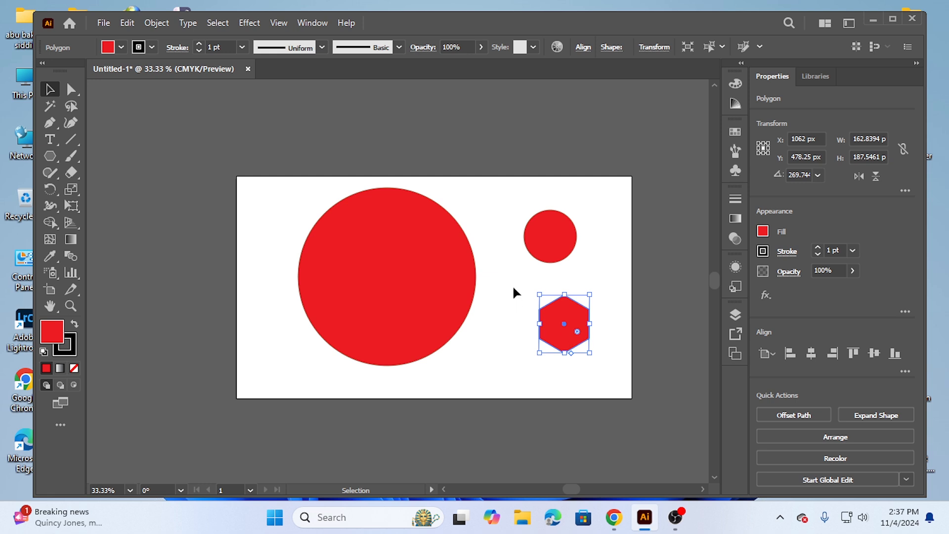
drag(539, 295, 449, 188)
Delete both circles and the hexagon from the artboard
drag(271, 203, 555, 389)
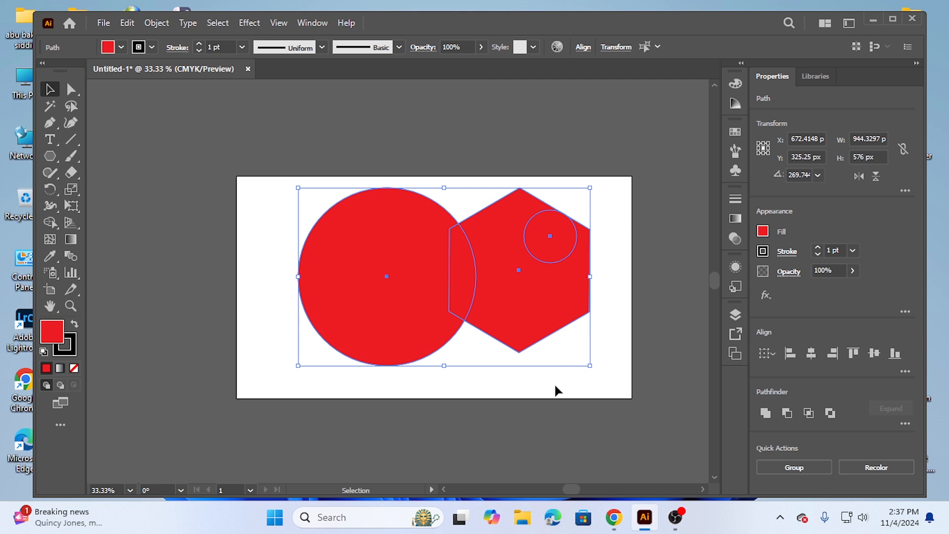
key(Delete)
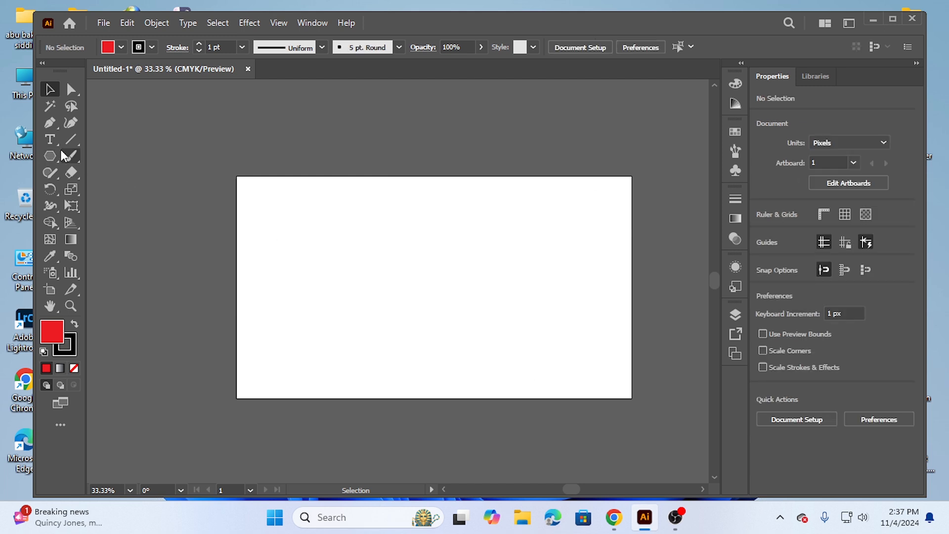
Draw a red hexagon about 400 by 450 px with the Polygon tool and move it near the artboard's centre
click(52, 155)
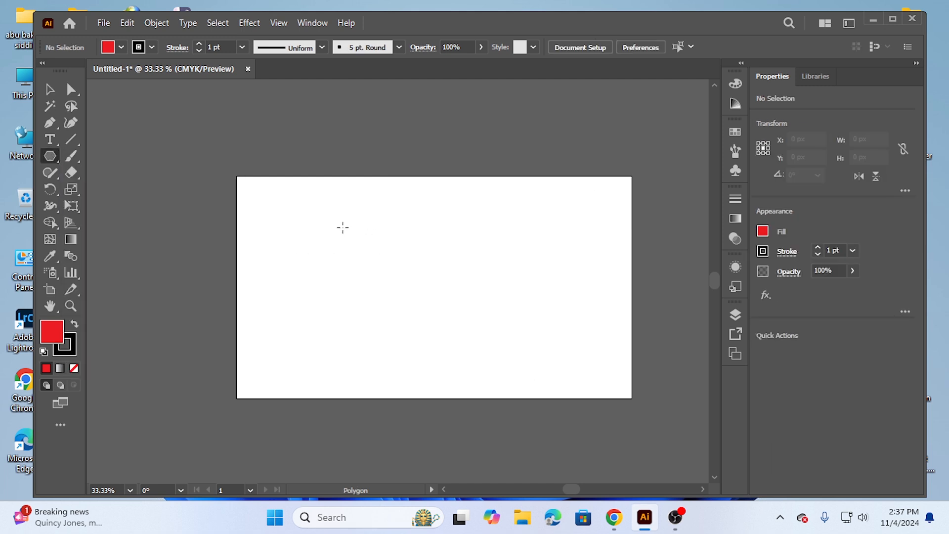
drag(343, 227, 404, 258)
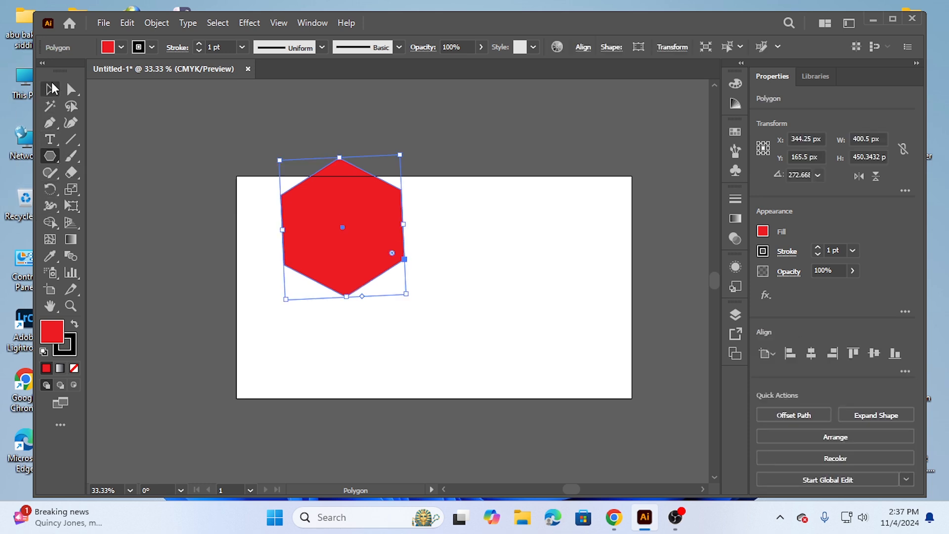
click(52, 89)
drag(336, 202, 409, 259)
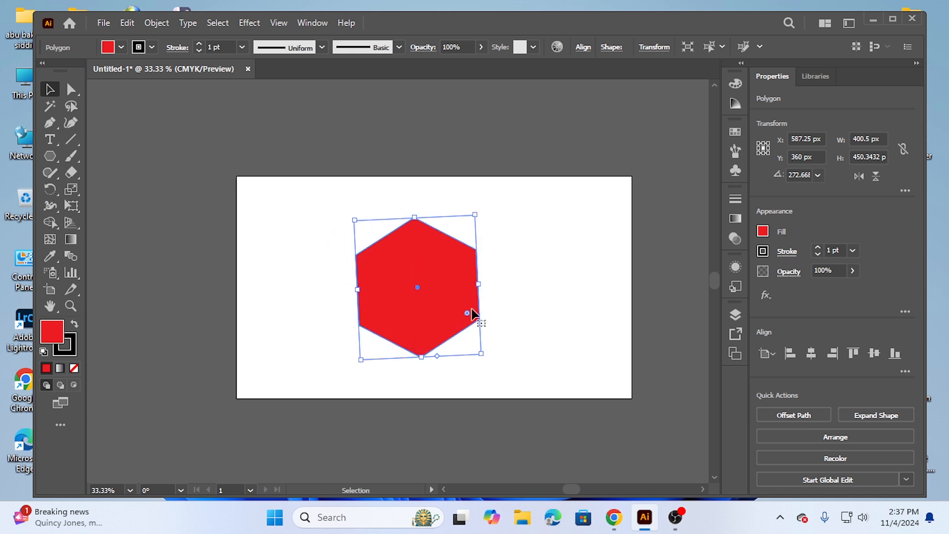
Try rounding the hexagon fully into a circle, and settle on only slightly rounded corners
drag(468, 313, 422, 259)
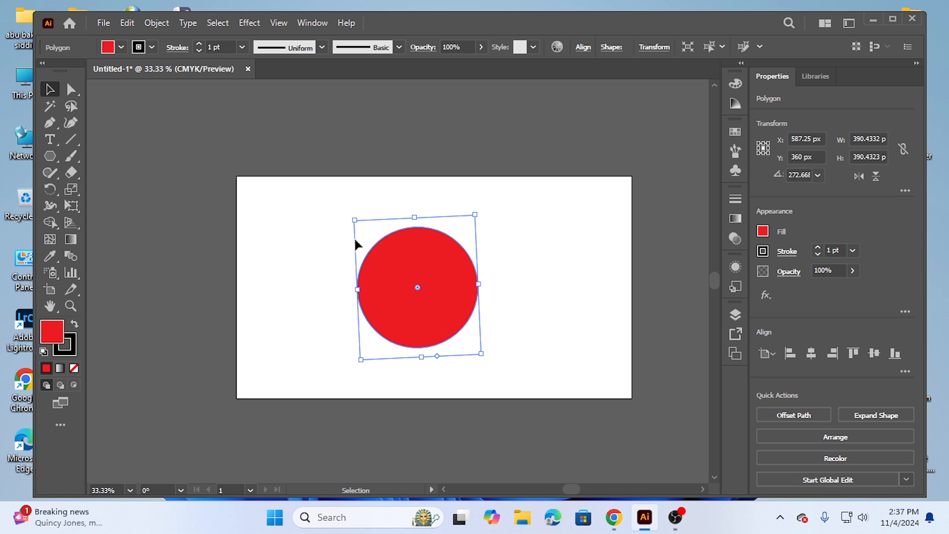
drag(419, 286, 478, 347)
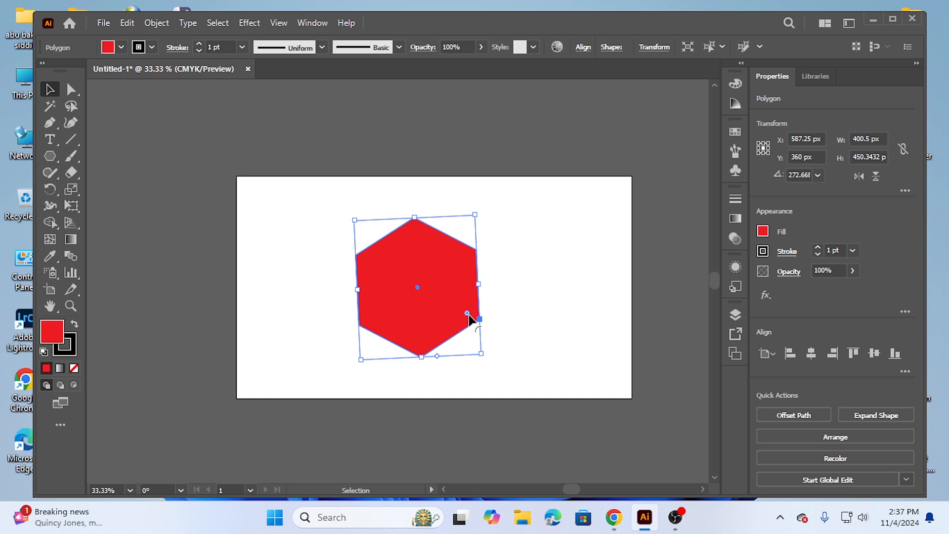
drag(469, 319, 459, 311)
click(301, 243)
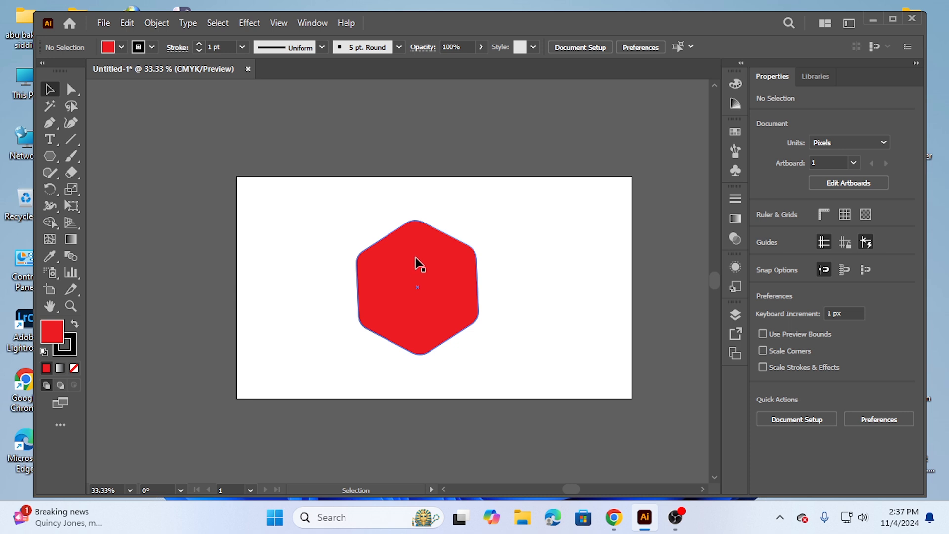
Scale the rounded hexagon down to about 231 by 248 px
drag(330, 218, 461, 352)
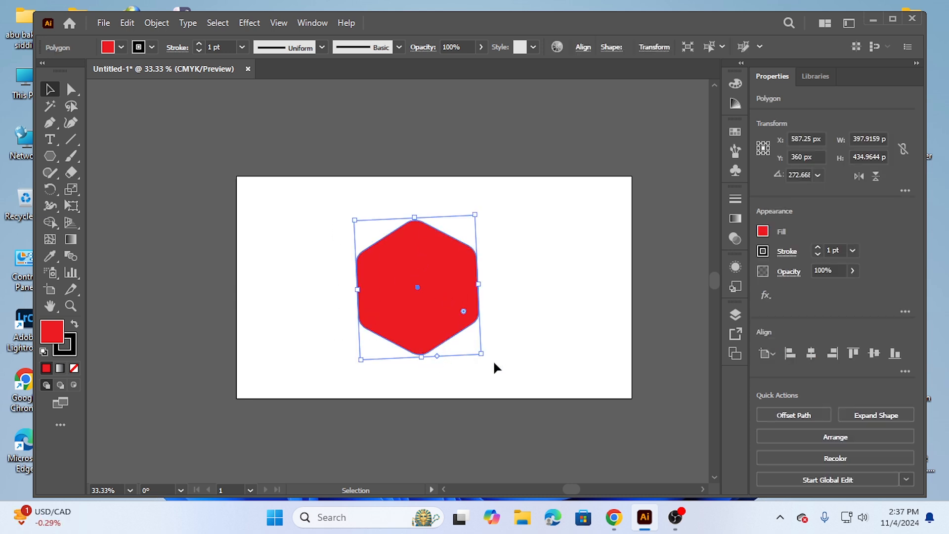
drag(481, 353, 428, 298)
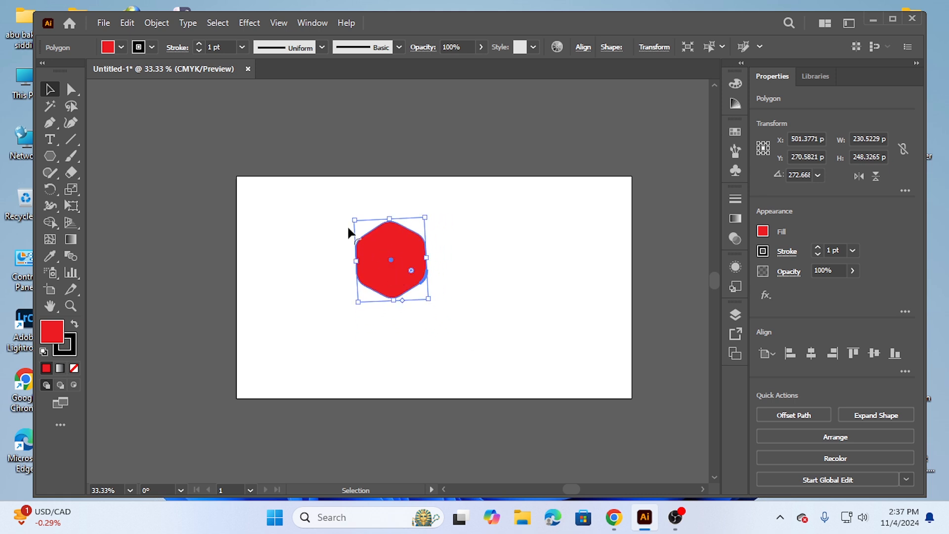
Fill the rounded hexagon with the black swatch and reselect it
click(121, 47)
click(38, 70)
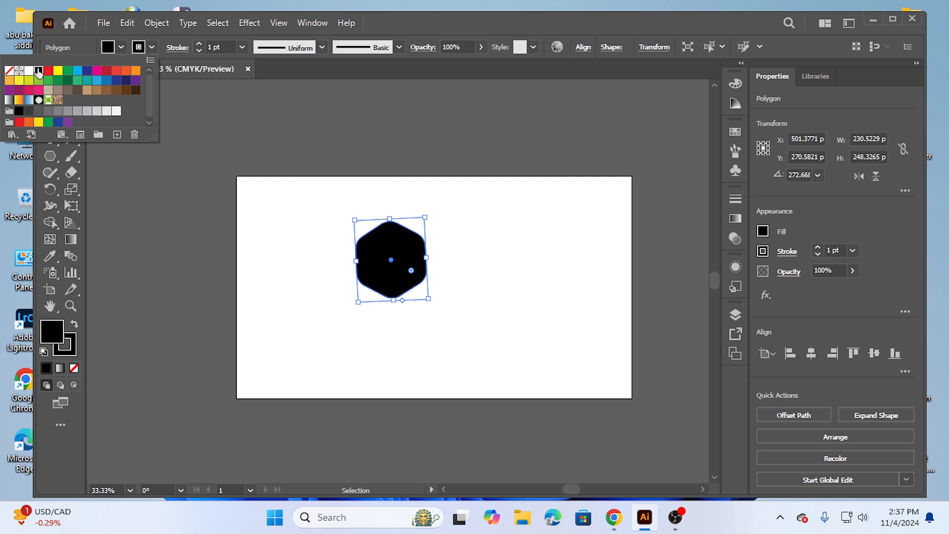
click(470, 273)
click(309, 211)
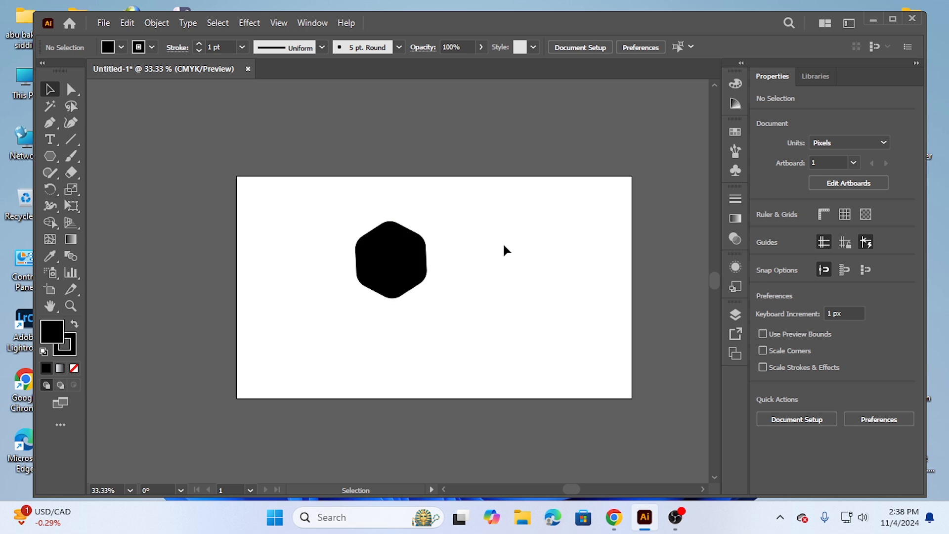
drag(317, 225, 470, 314)
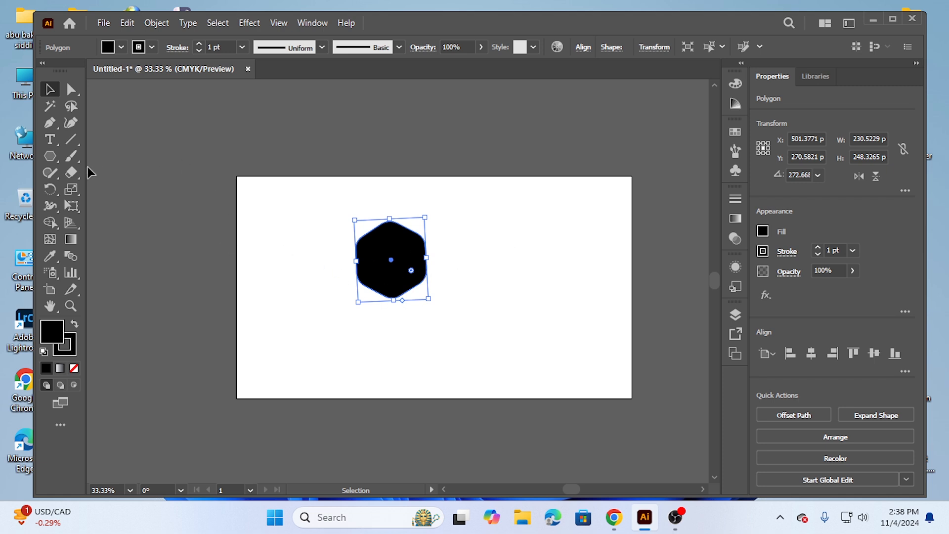
Select the black rounded hexagon and delete it, clearing the artboard
click(48, 156)
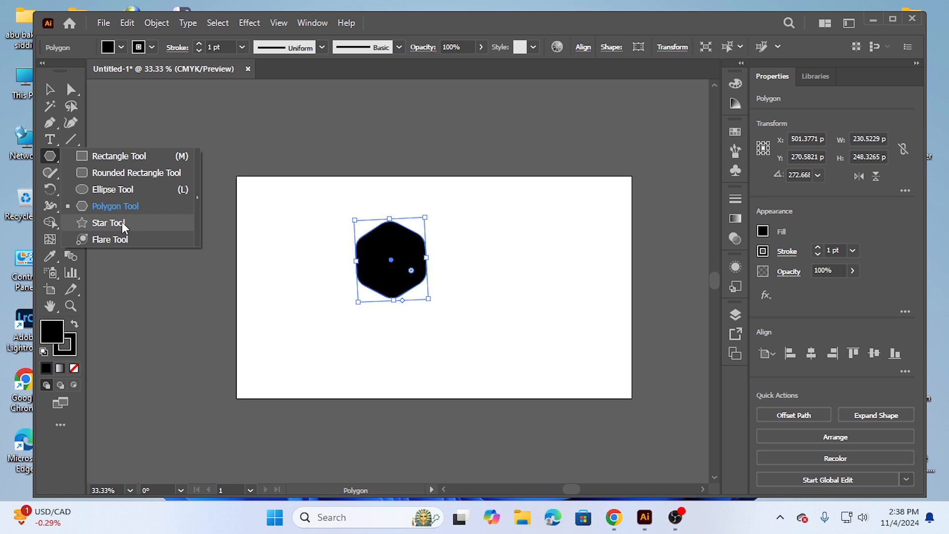
click(108, 223)
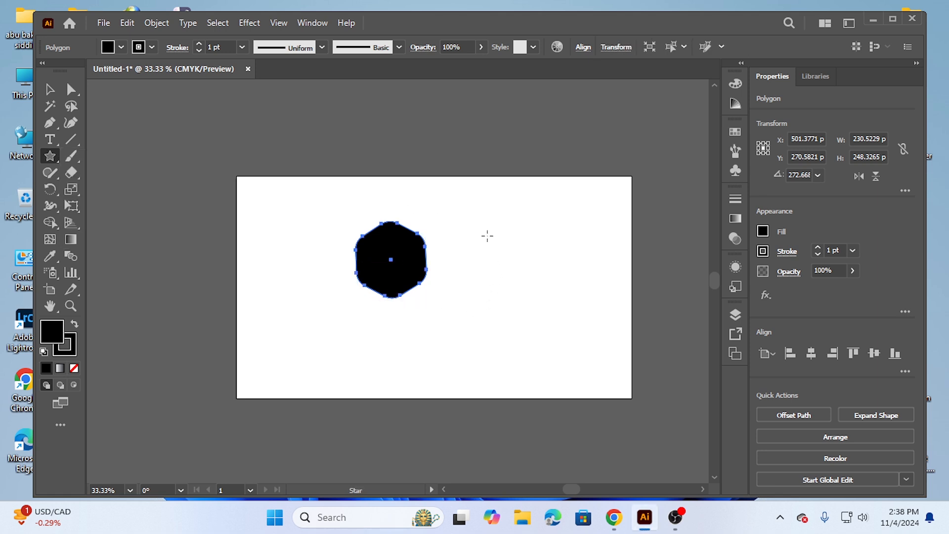
click(50, 89)
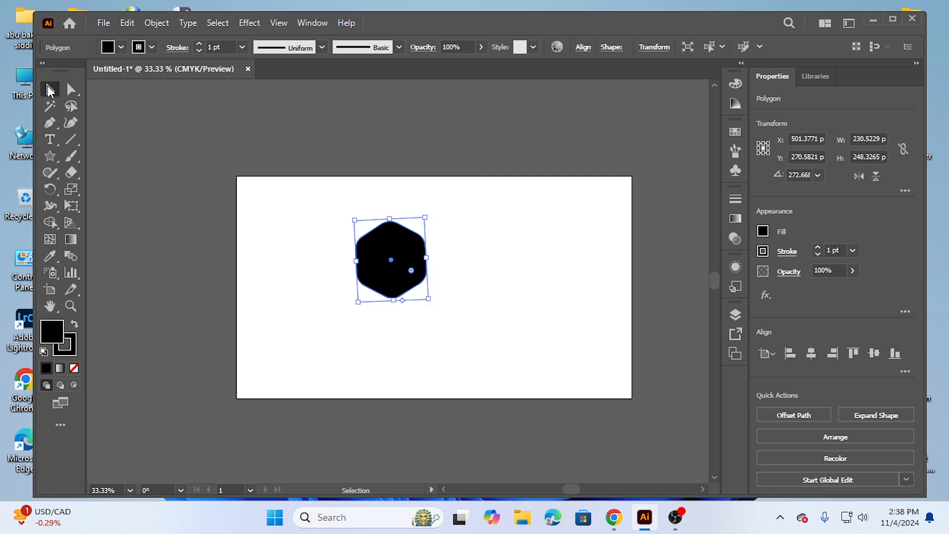
drag(314, 232, 447, 292)
key(Delete)
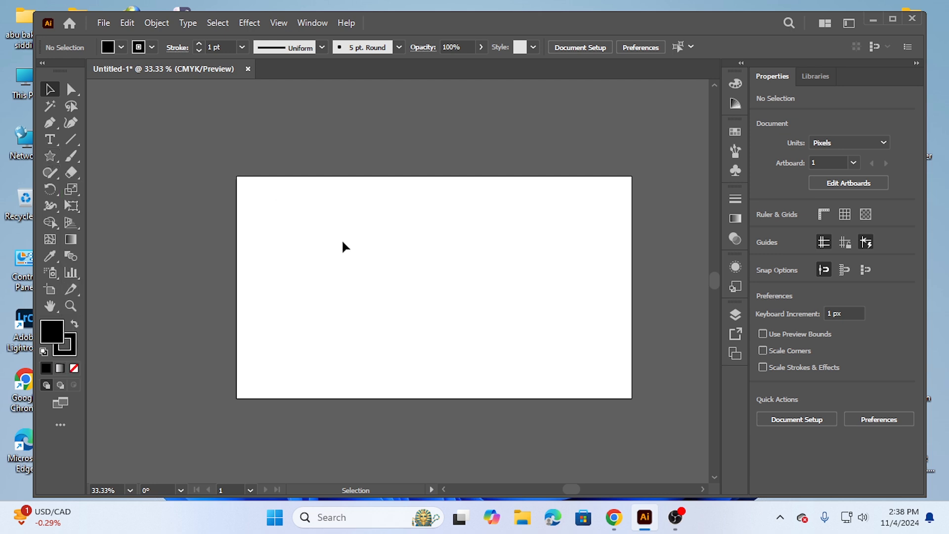
Draw a black five-pointed star about 644 by 671 px with the Star tool and move it near the artboard's centre
click(53, 156)
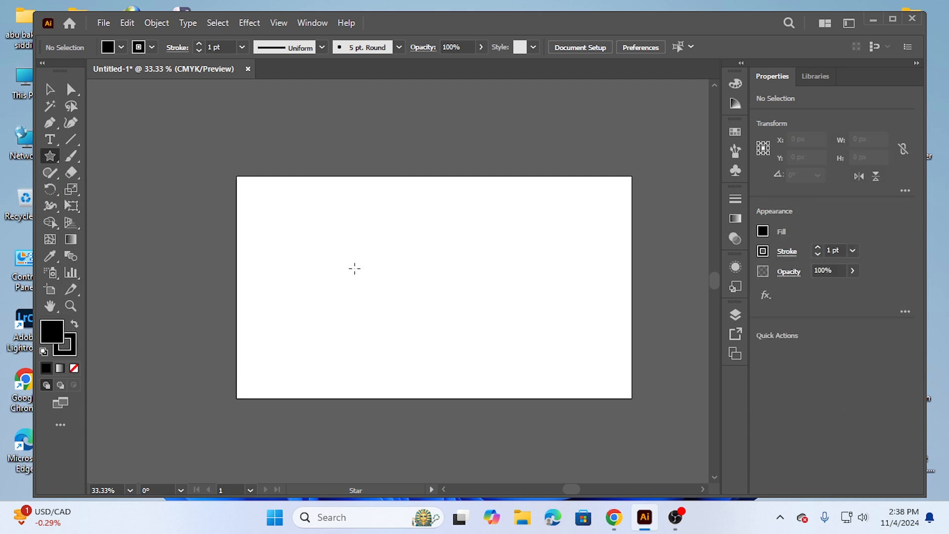
drag(352, 252, 438, 318)
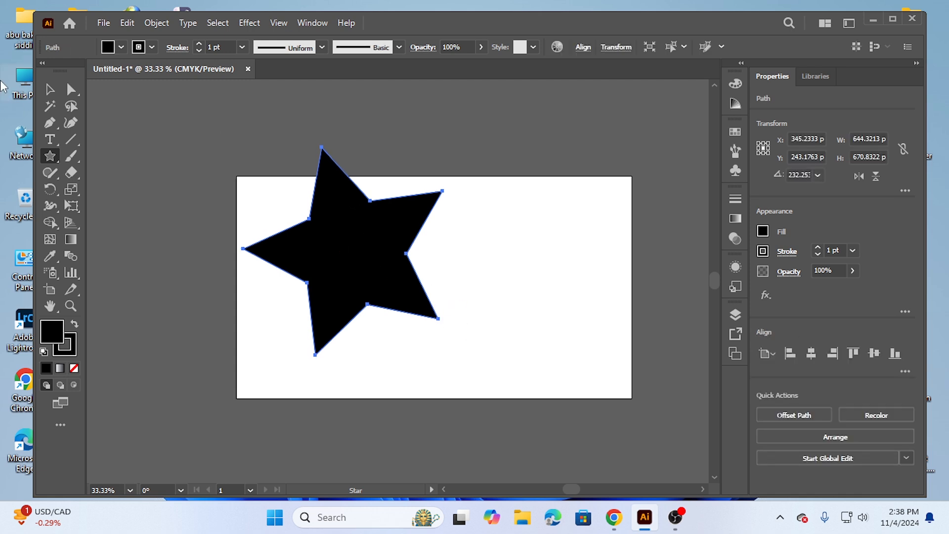
click(49, 89)
drag(341, 251, 444, 303)
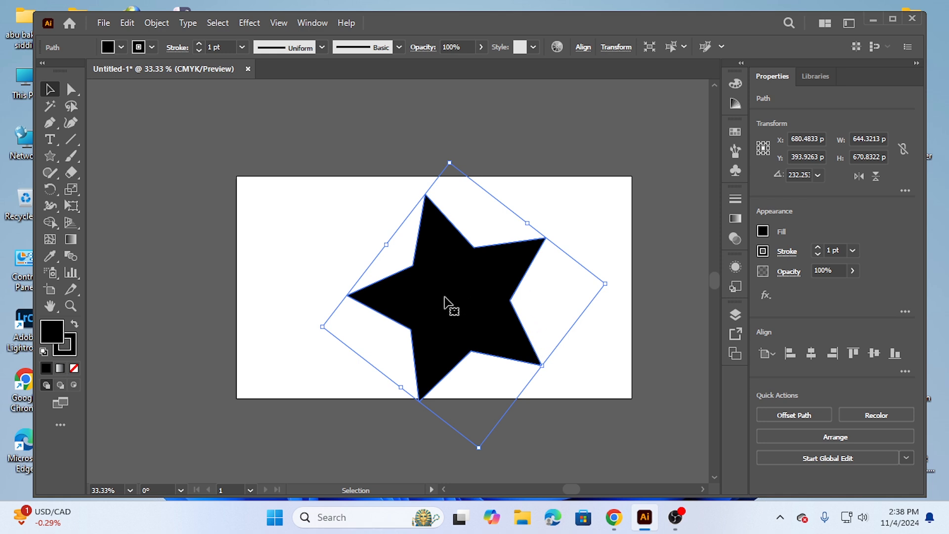
drag(449, 297, 421, 283)
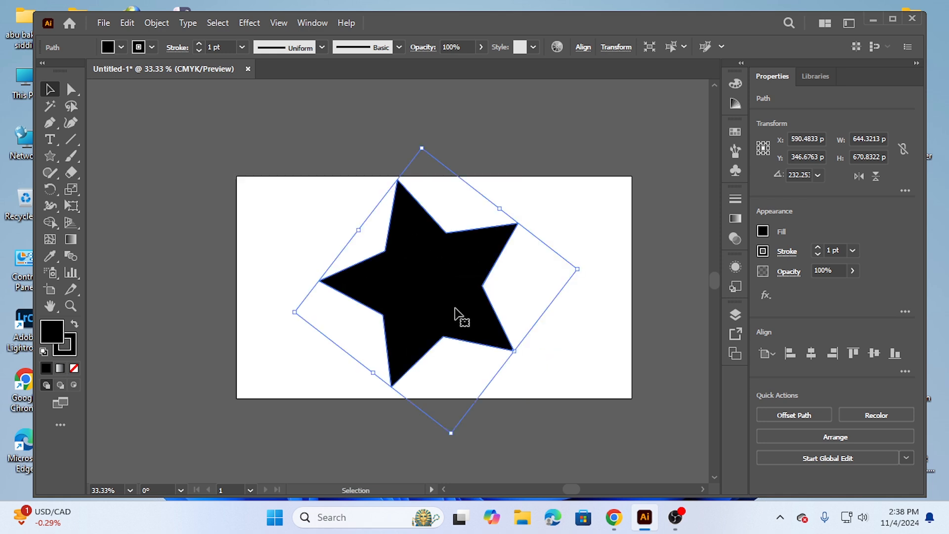
Scale the star down to about 344 by 361 px and place it slightly left of the artboard's centre
mouse_move(514, 351)
mouse_down()
mouse_move(495, 336)
mouse_move(515, 341)
mouse_move(519, 355)
mouse_up()
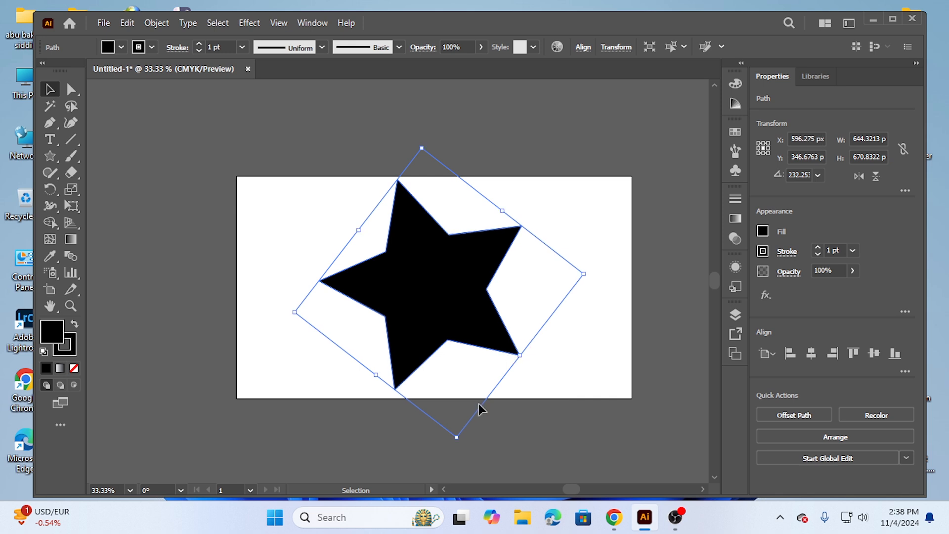
drag(457, 436, 446, 285)
drag(417, 202, 383, 284)
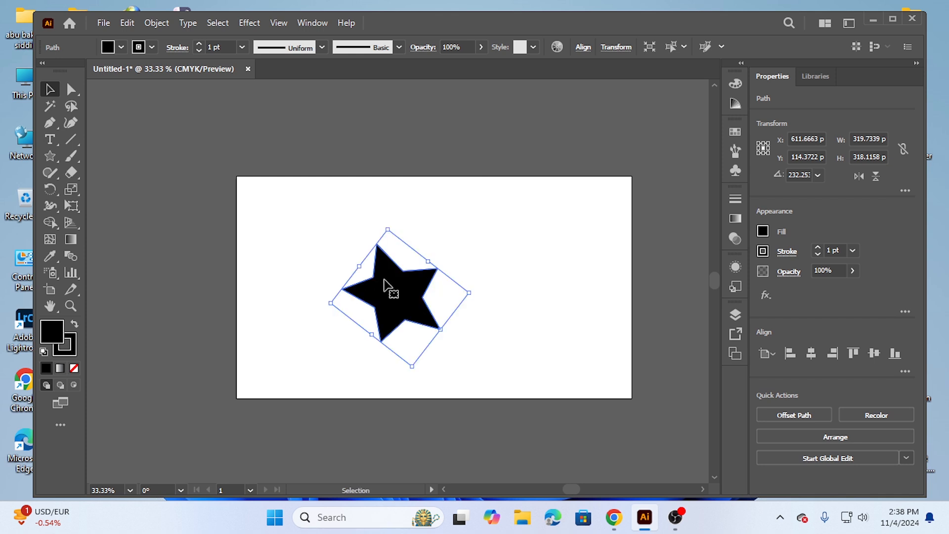
drag(430, 261, 450, 252)
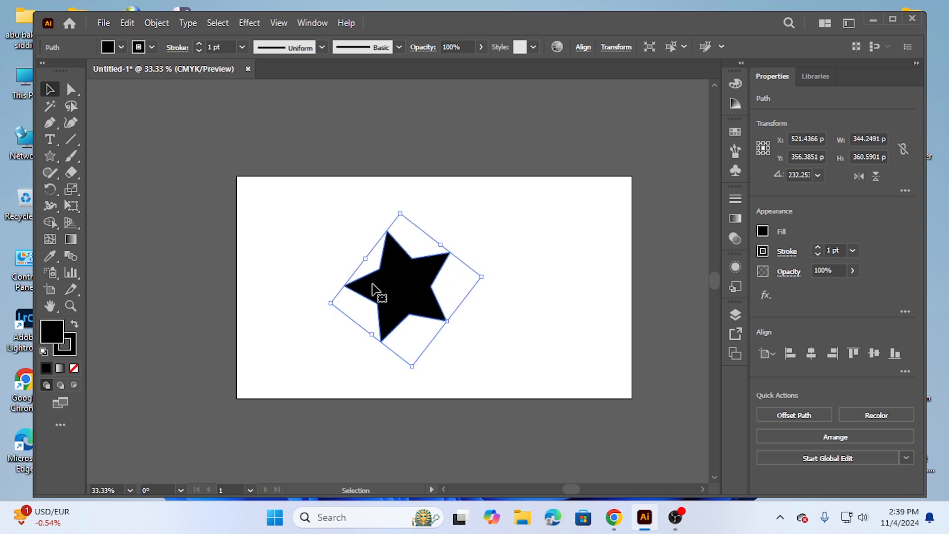
Try rounding the star's corners with the Direct Selection tool
click(70, 89)
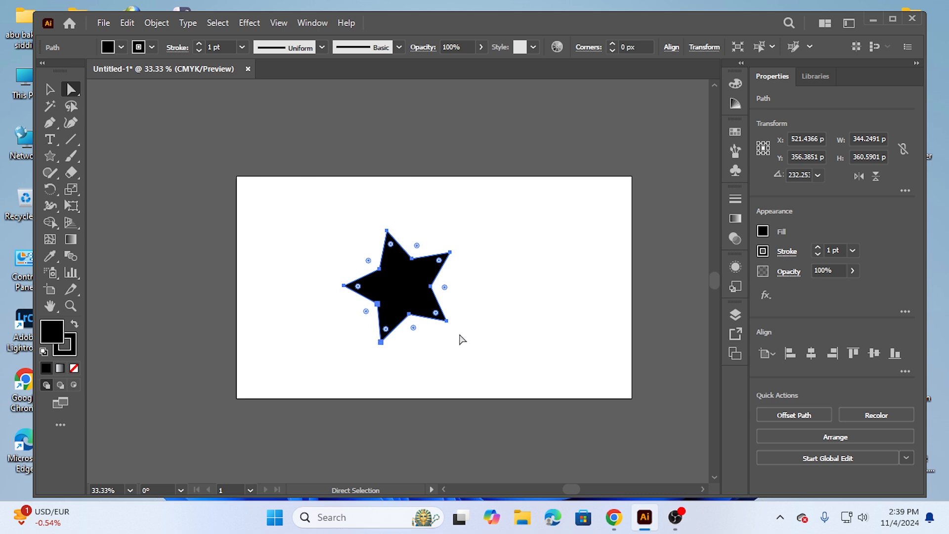
mouse_move(390, 244)
mouse_down()
mouse_move(393, 252)
mouse_move(387, 228)
mouse_move(400, 284)
mouse_move(391, 244)
mouse_move(398, 279)
mouse_move(378, 240)
mouse_move(390, 242)
mouse_move(395, 255)
mouse_move(381, 233)
mouse_move(376, 240)
mouse_up()
Draw a flare about 397 by 397 px with the Flare tool and move it to the right of the star
click(52, 153)
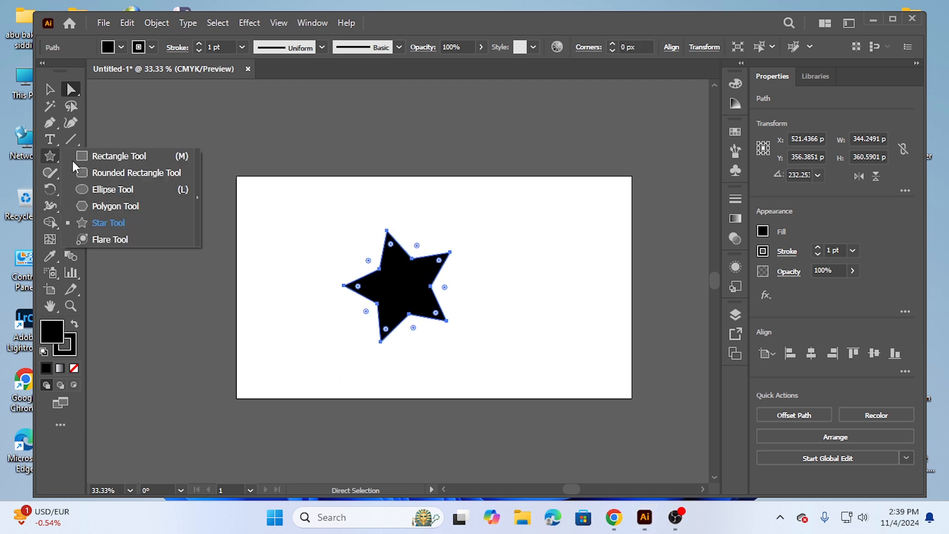
click(115, 239)
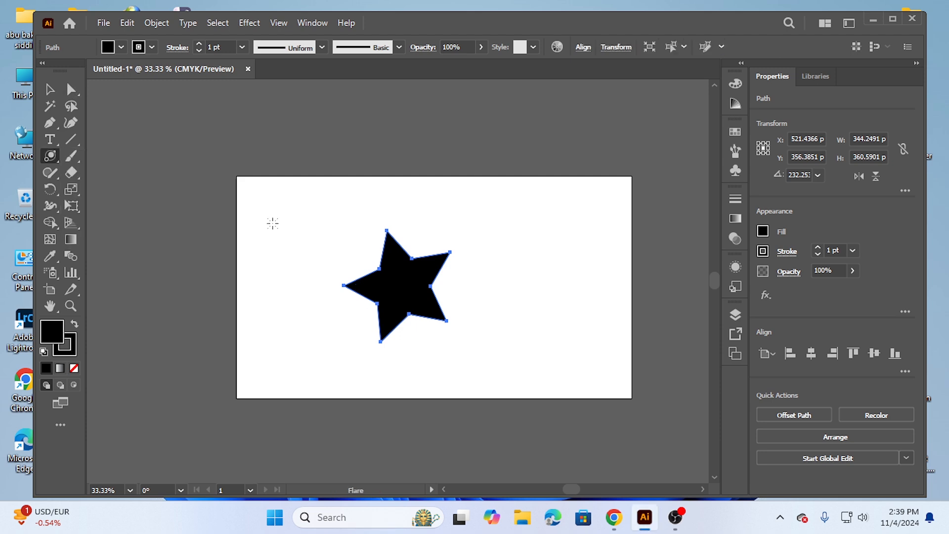
mouse_move(272, 224)
mouse_down()
mouse_move(292, 213)
mouse_move(292, 185)
mouse_move(281, 219)
mouse_up()
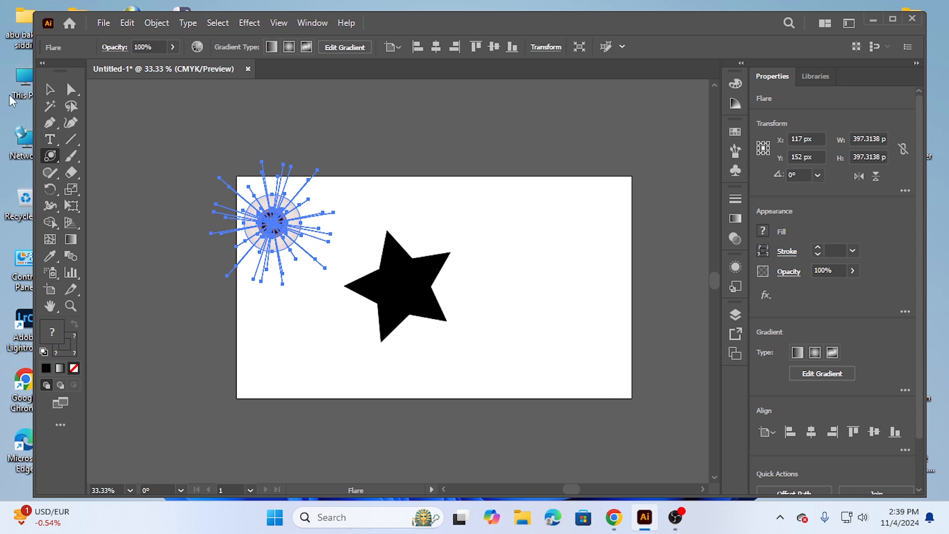
click(50, 89)
drag(271, 223, 557, 270)
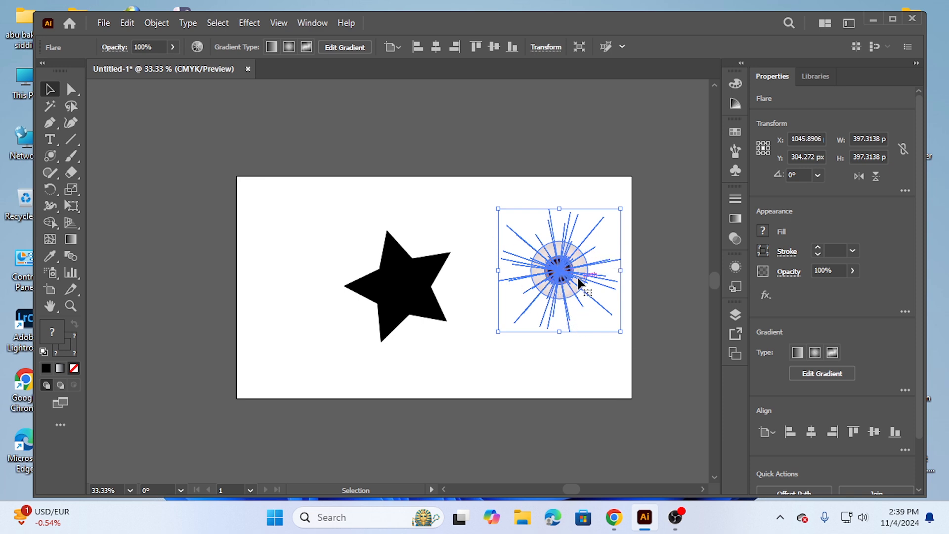
Select both the star and the flare and delete them from the artboard
click(54, 155)
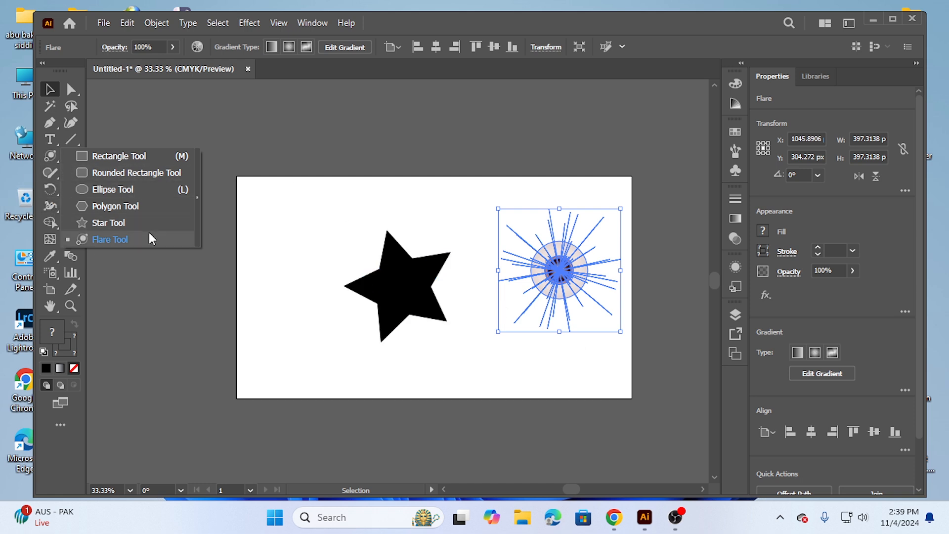
drag(305, 235, 607, 344)
key(Delete)
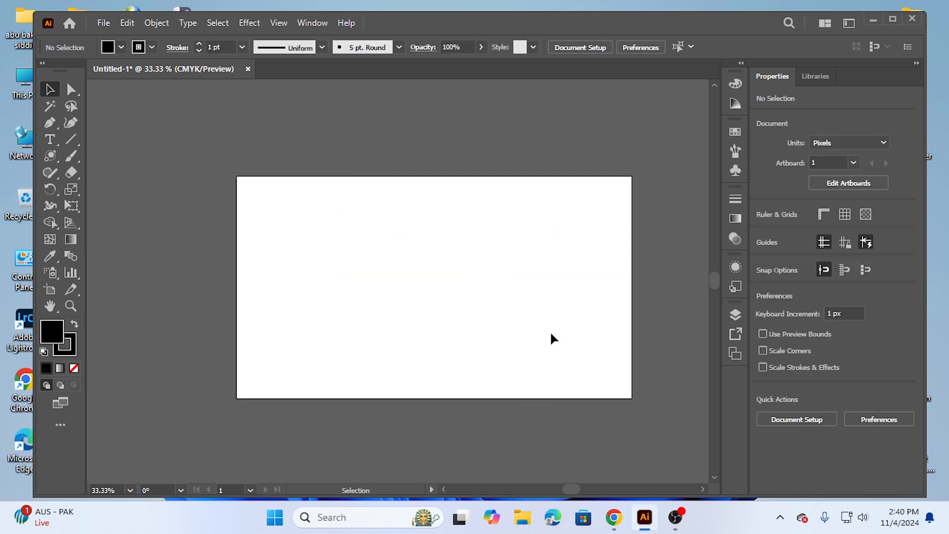
Draw a black rectangle about 522 by 272 px near the artboard's centre with the Rectangle tool
click(51, 156)
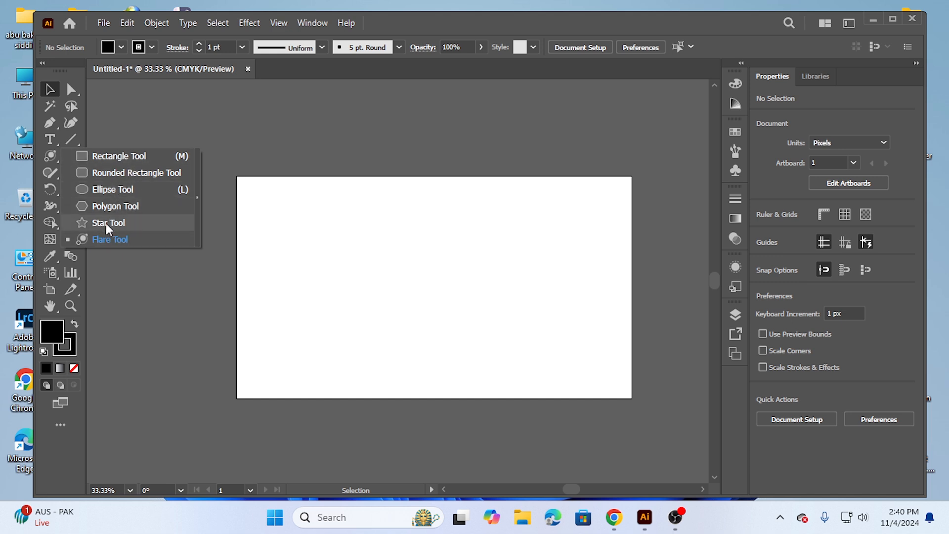
click(125, 163)
drag(348, 255, 509, 339)
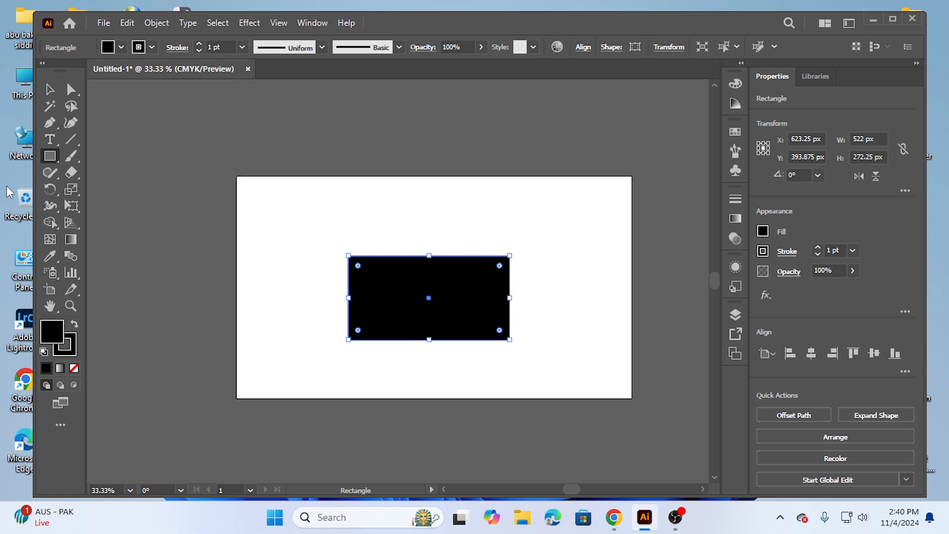
click(50, 157)
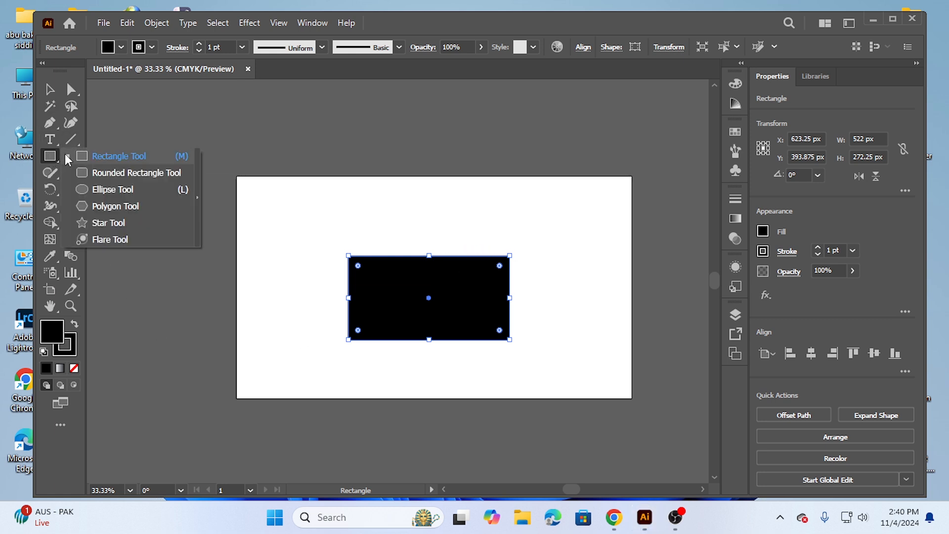
click(49, 159)
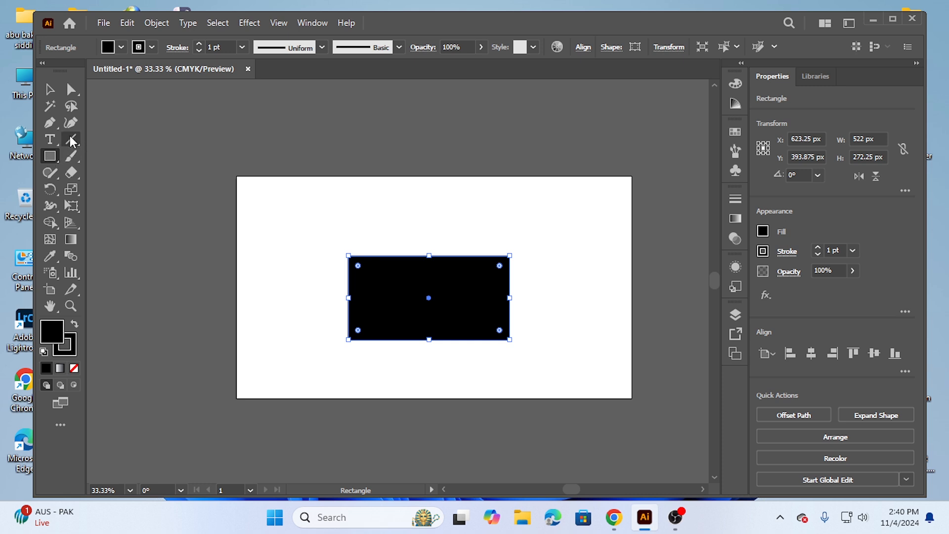